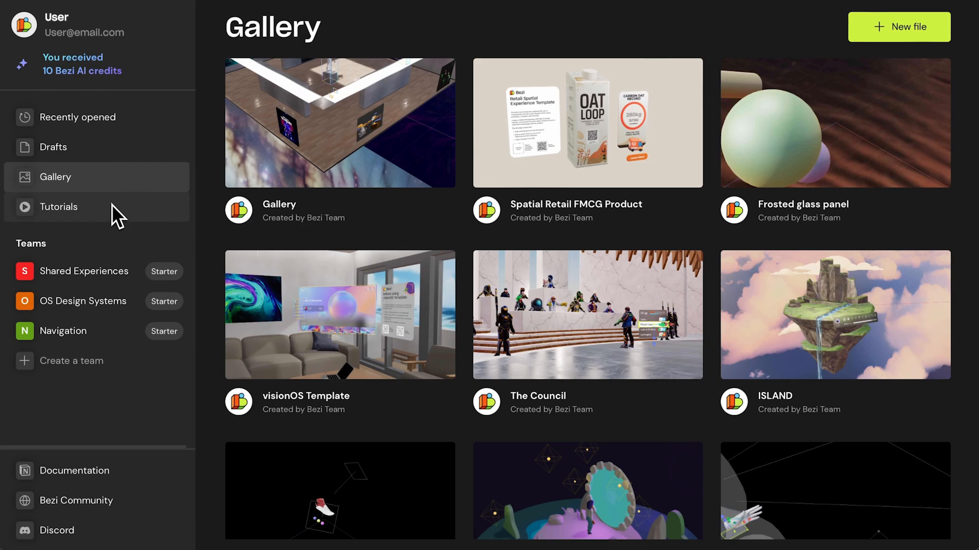
Look through the tutorials, open the OS Design Systems team page and bring up its team options
left_click(112, 204)
left_click(98, 299)
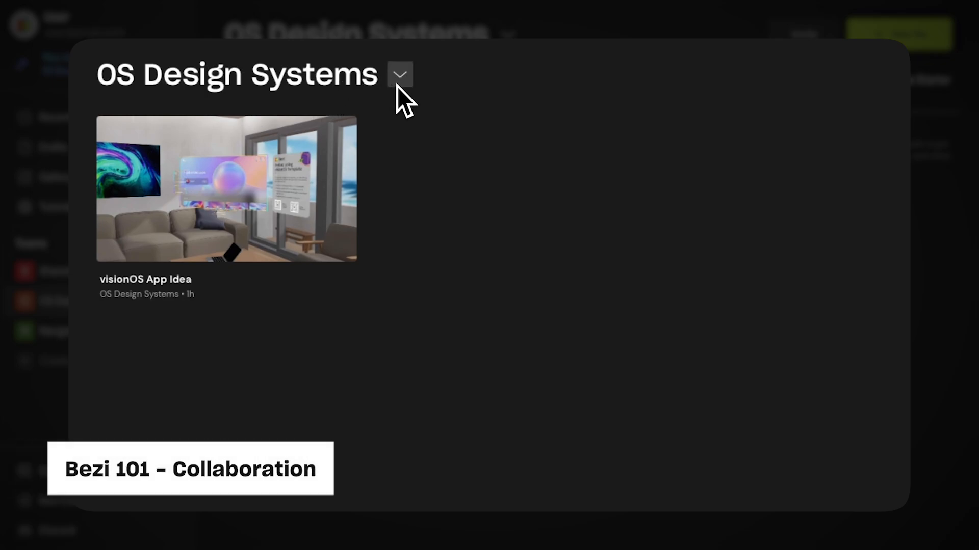
left_click(400, 77)
left_click(453, 108)
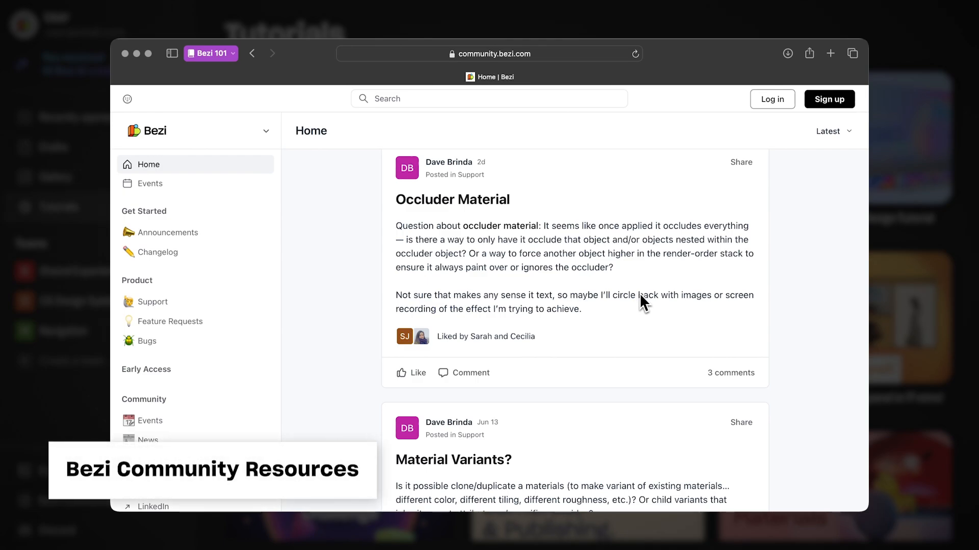
Browse the recent support and feature request posts on the Bezi community home page
scroll(785, 329, "down", 10)
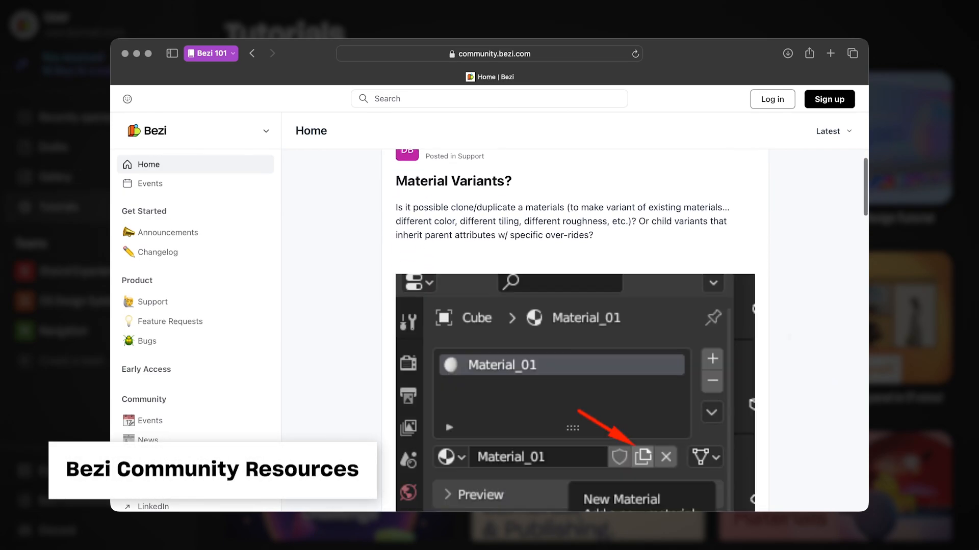
scroll(575, 331, "down", 7)
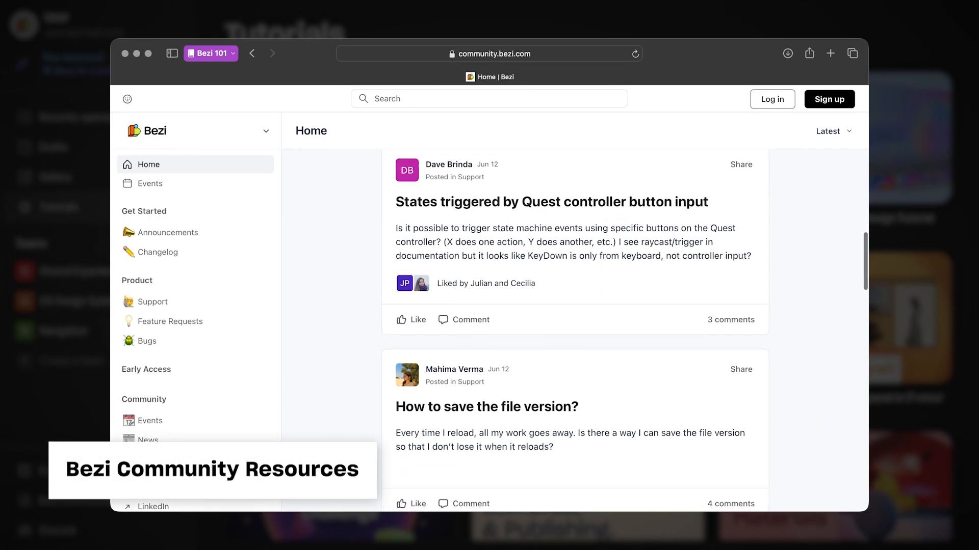
scroll(575, 331, "down", 5)
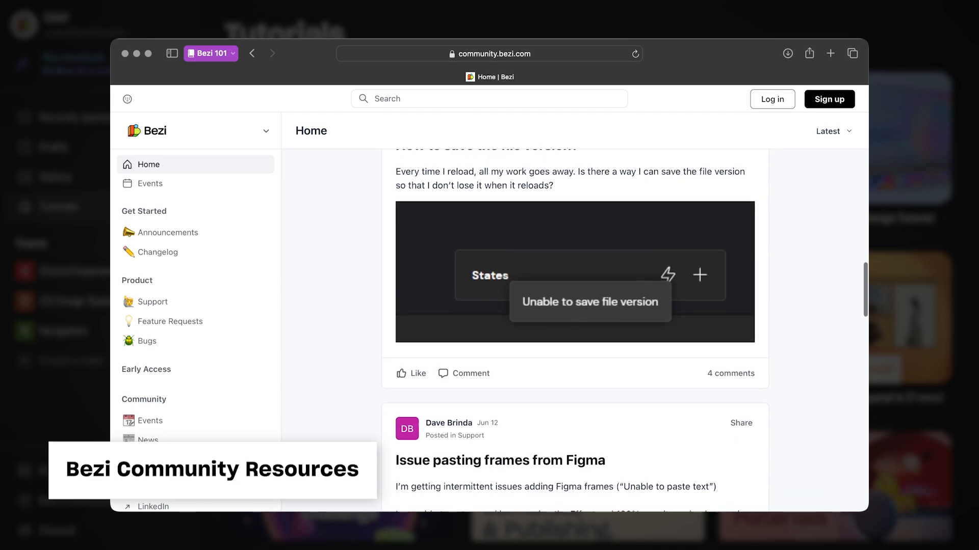
scroll(575, 331, "down", 8)
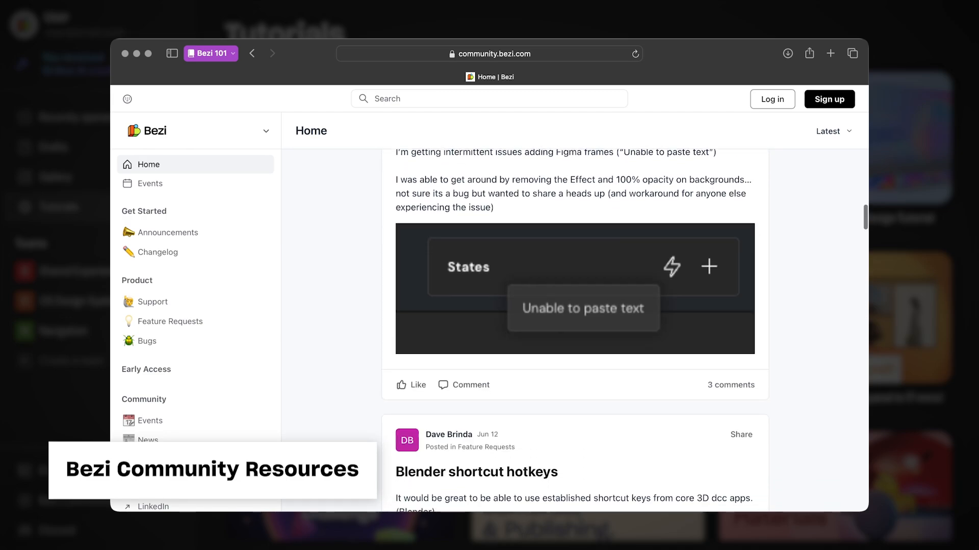
scroll(575, 331, "down", 7)
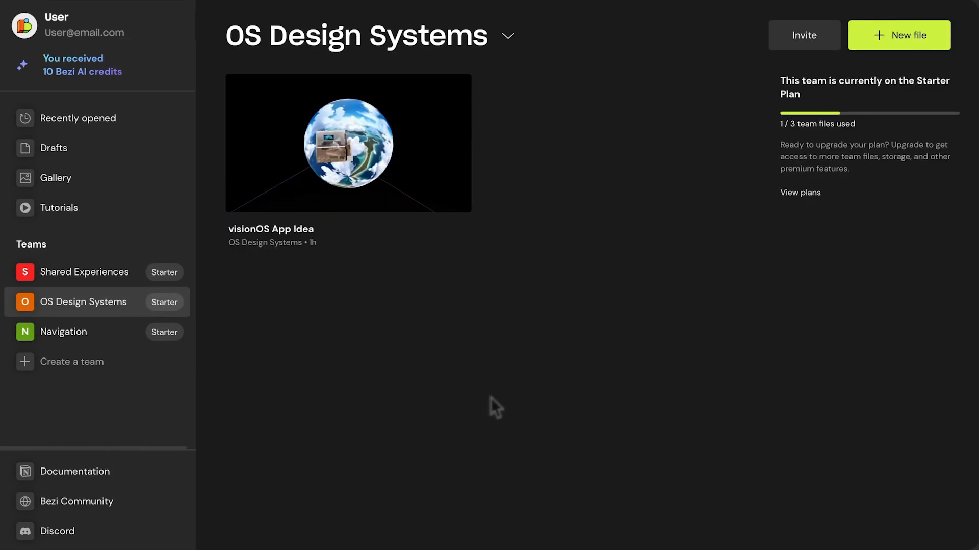
Create a new file in the OS Design Systems team from the Empty Scene template
left_click(404, 191)
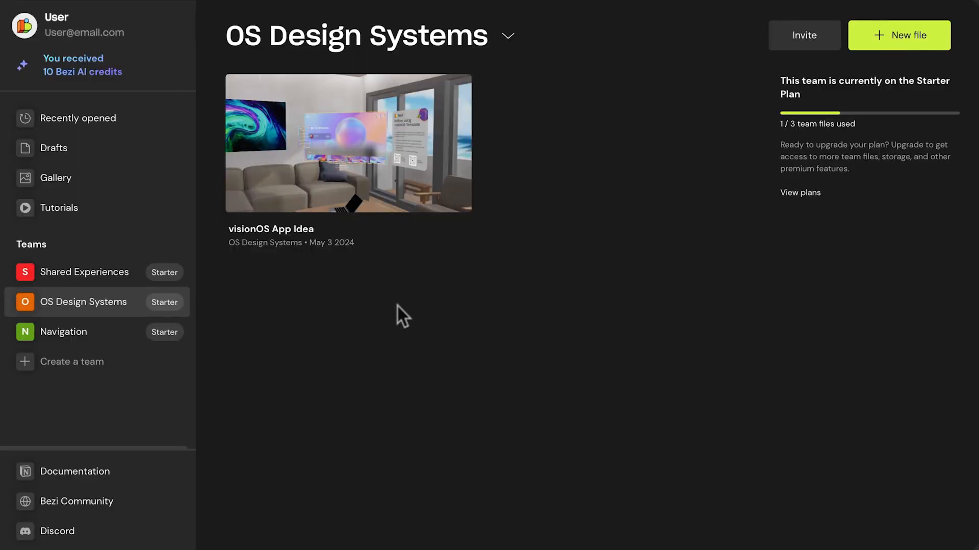
right_click(428, 199)
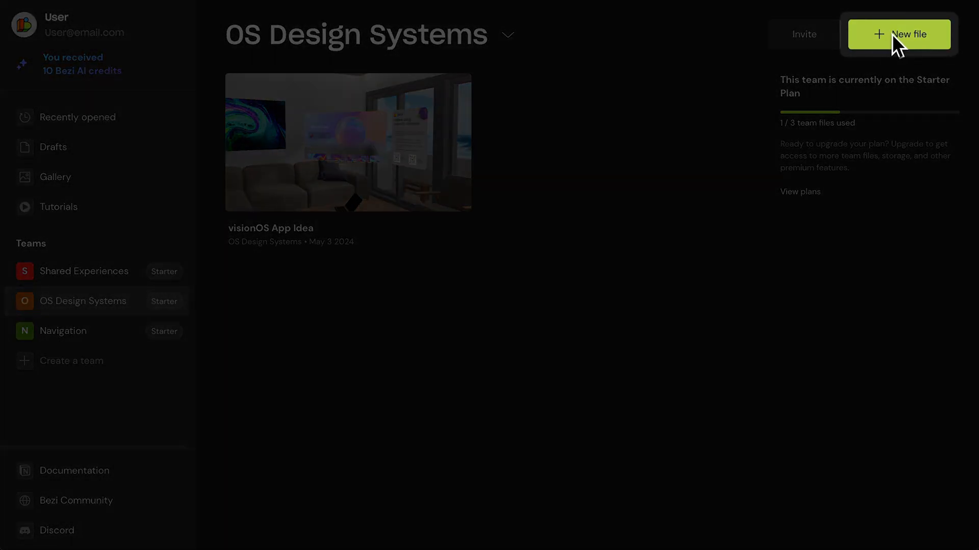
left_click(890, 36)
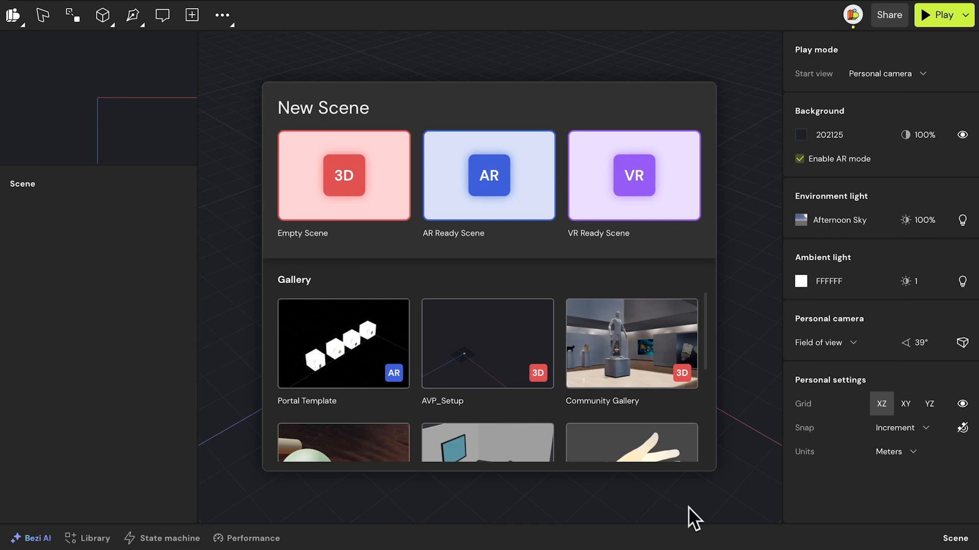
left_click(357, 188)
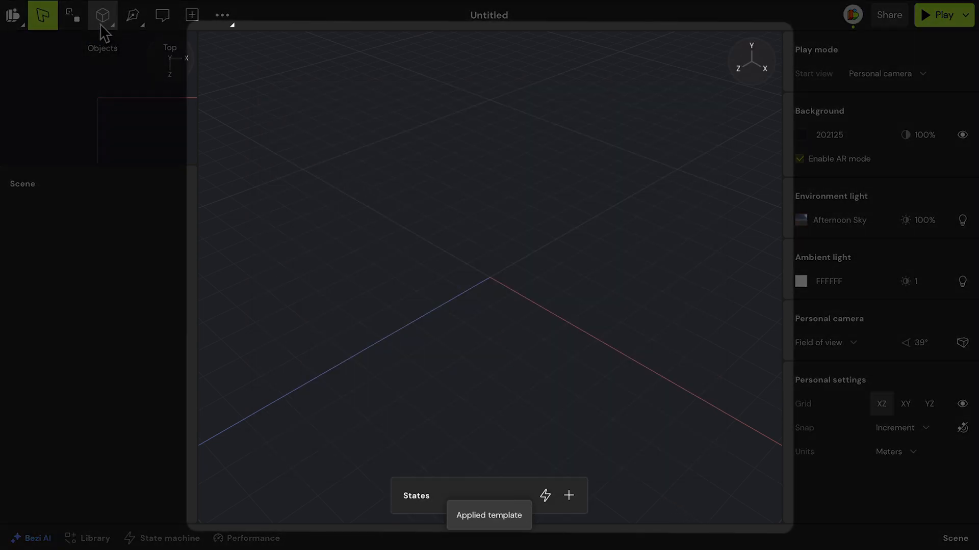
Add a Human object to the empty scene, standing near the grid origin
left_click(101, 24)
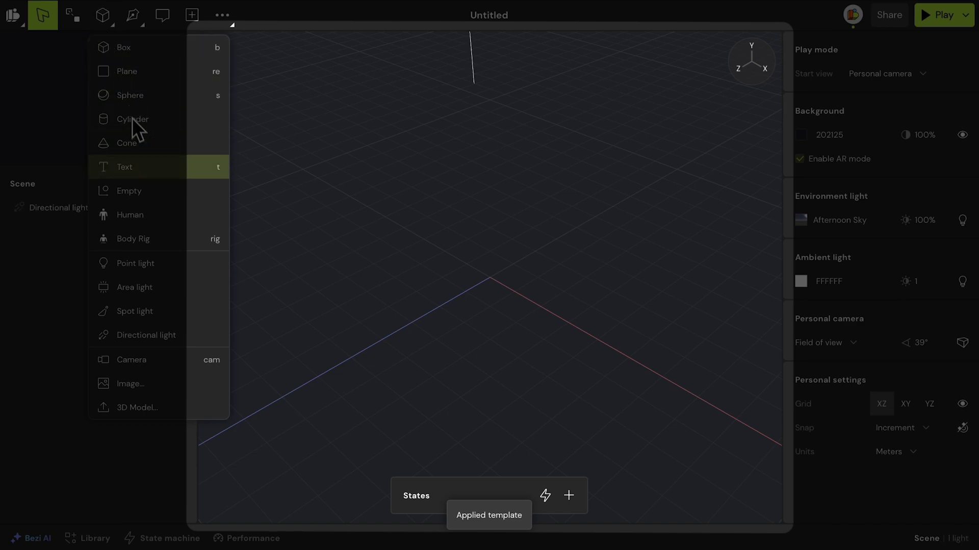
left_click(150, 220)
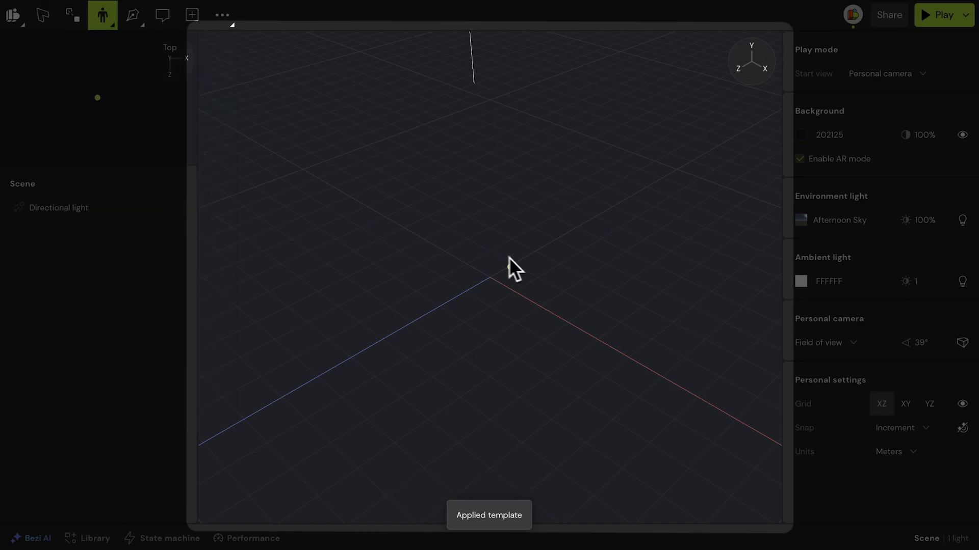
left_click(497, 284)
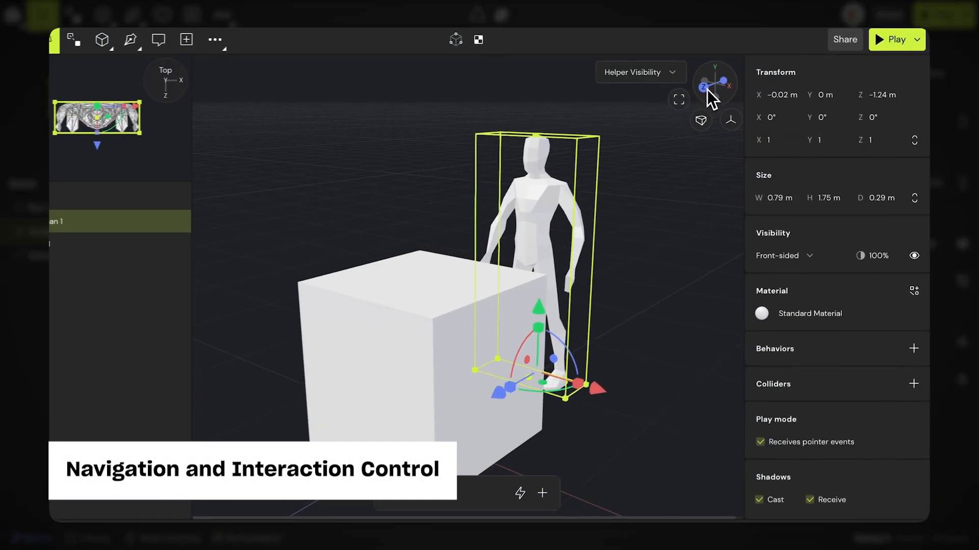
View the selected human behind the box along the Z, X and Y axes, ending along Z
left_click(704, 88)
left_click(719, 83)
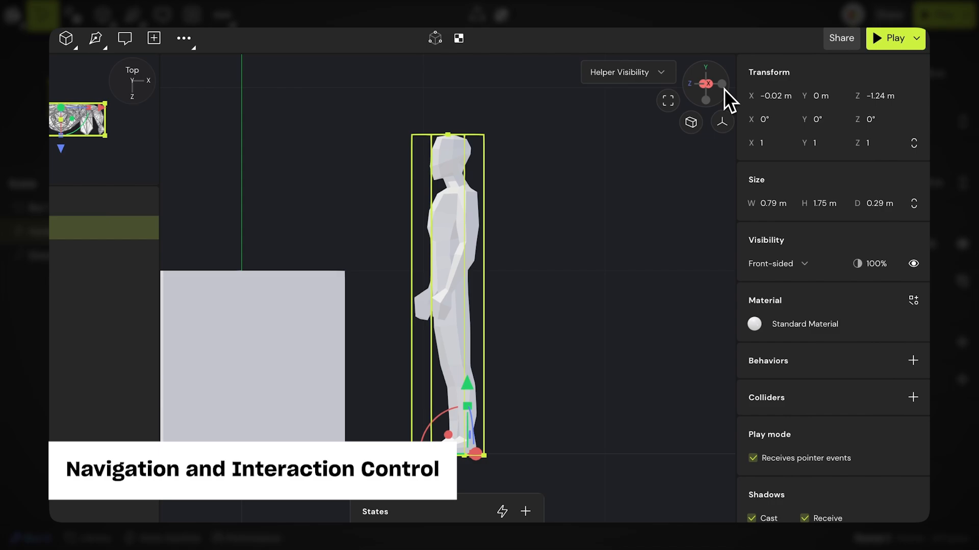
left_click(707, 69)
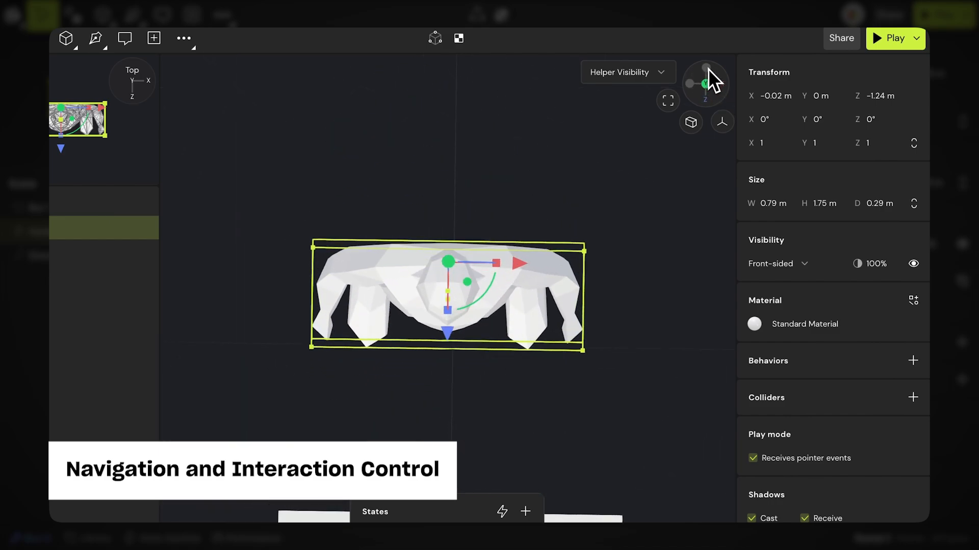
left_click(706, 101)
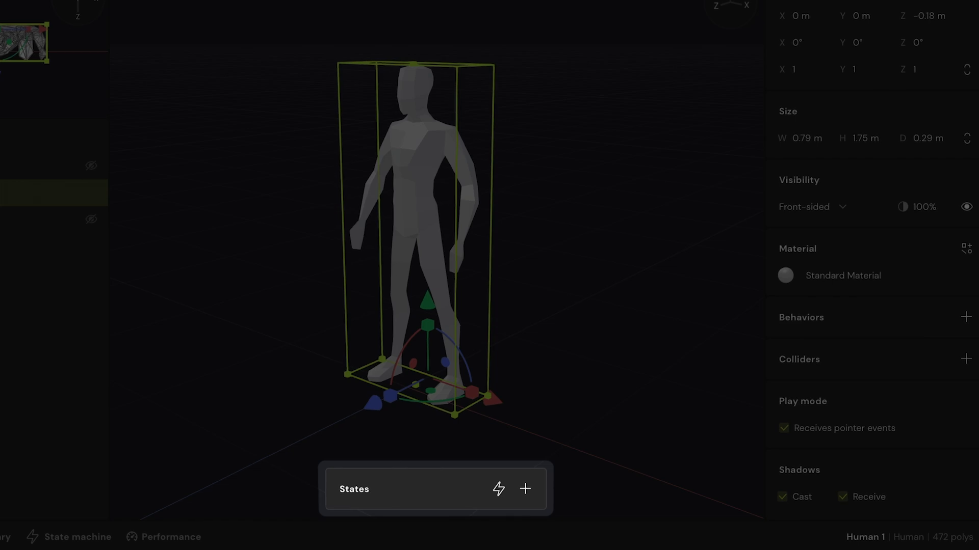
Add a new state to the human, switch to its Base State and return to State 1
left_click(528, 497)
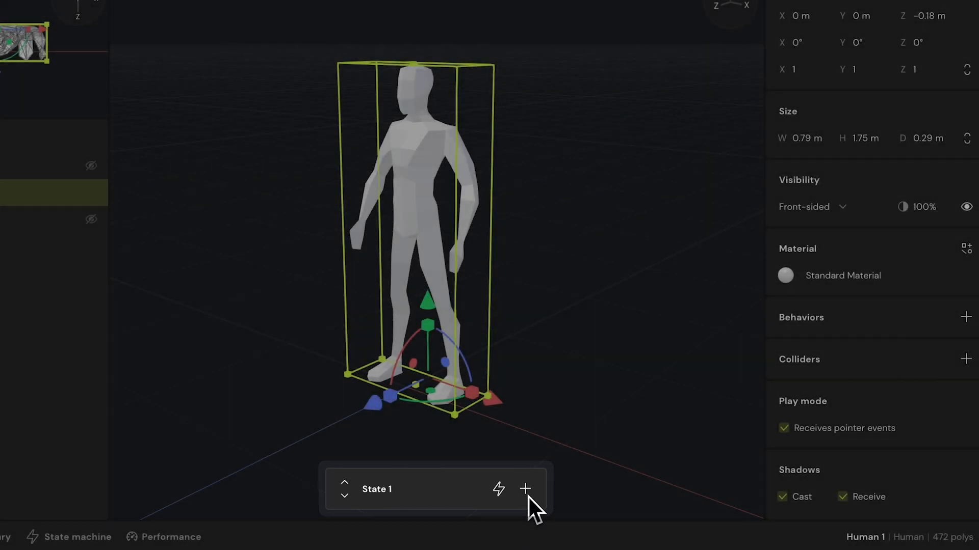
left_click(345, 484)
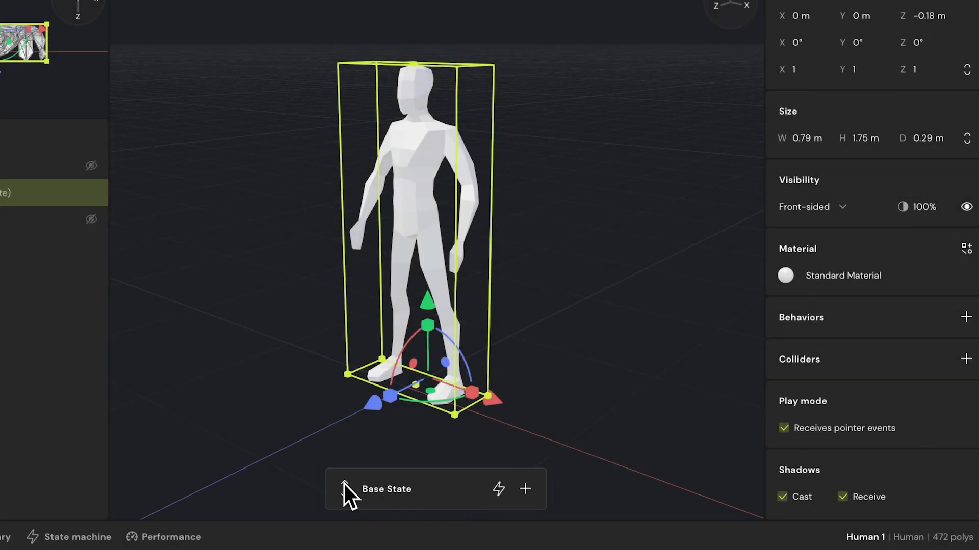
left_click(344, 499)
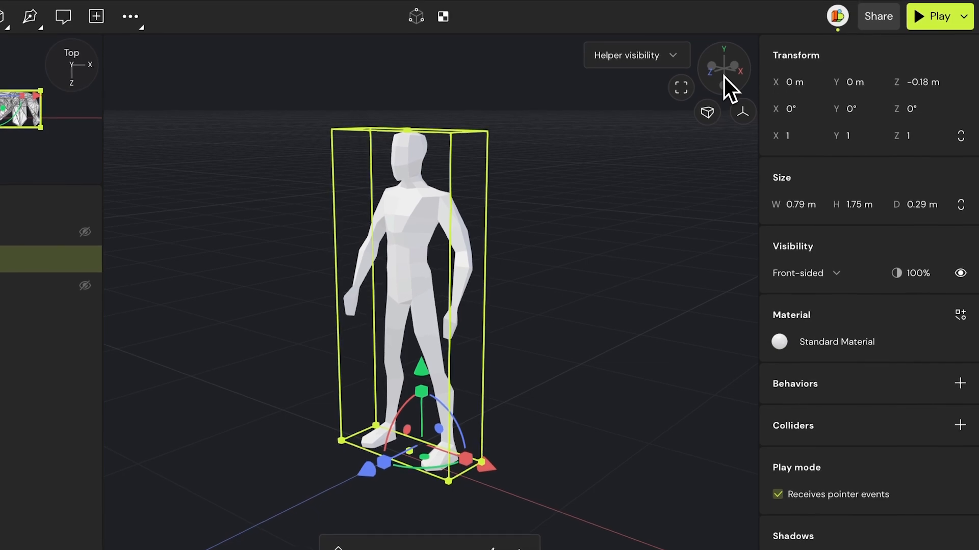
Inspect the human from the front, the top and the side with the axis-aligned views
left_click(712, 75)
left_click(729, 52)
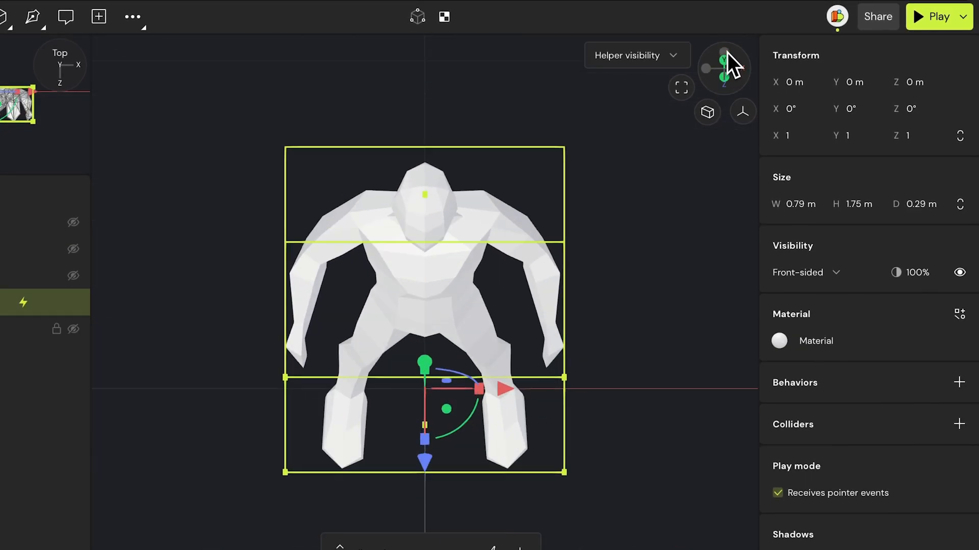
left_click(744, 72)
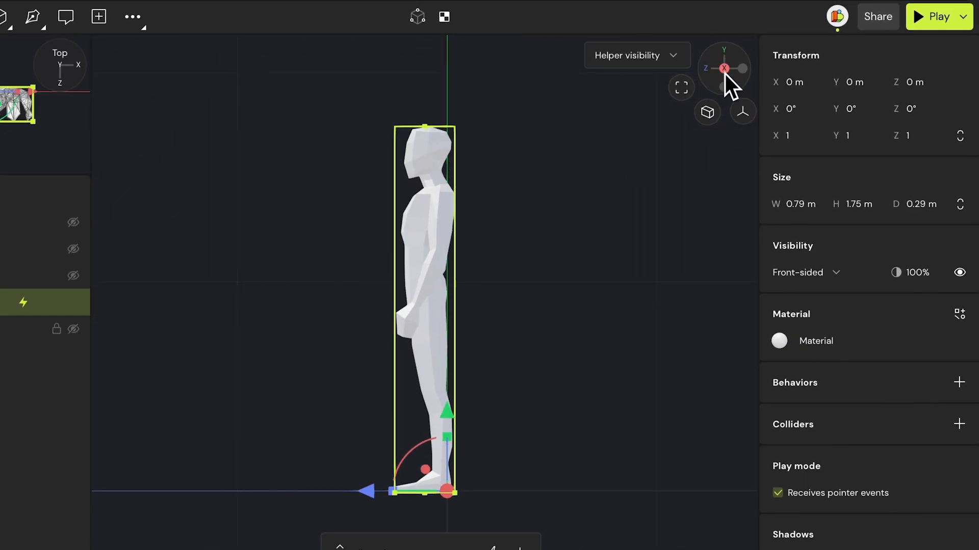
left_click(708, 71)
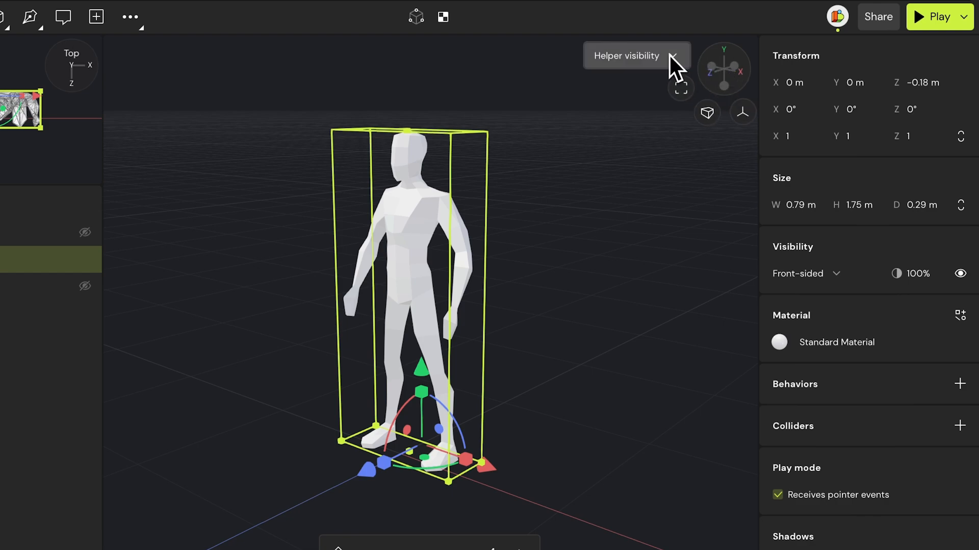
Turn all viewport helpers off and back on
left_click(672, 56)
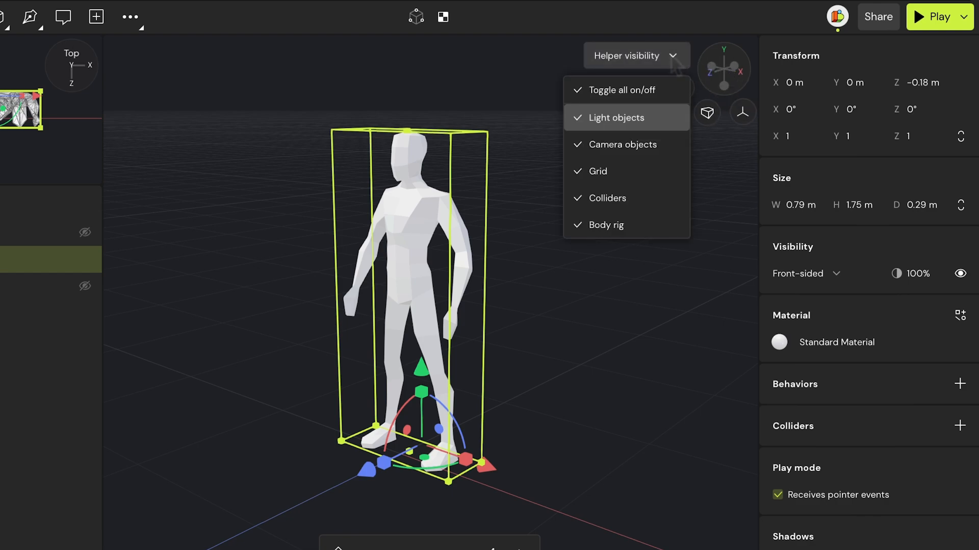
left_click(659, 89)
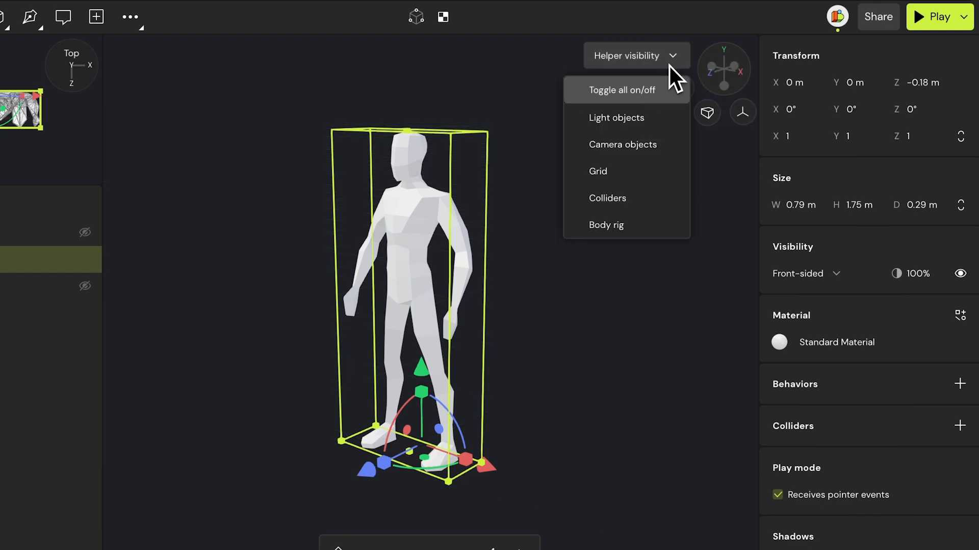
left_click(659, 89)
left_click(703, 190)
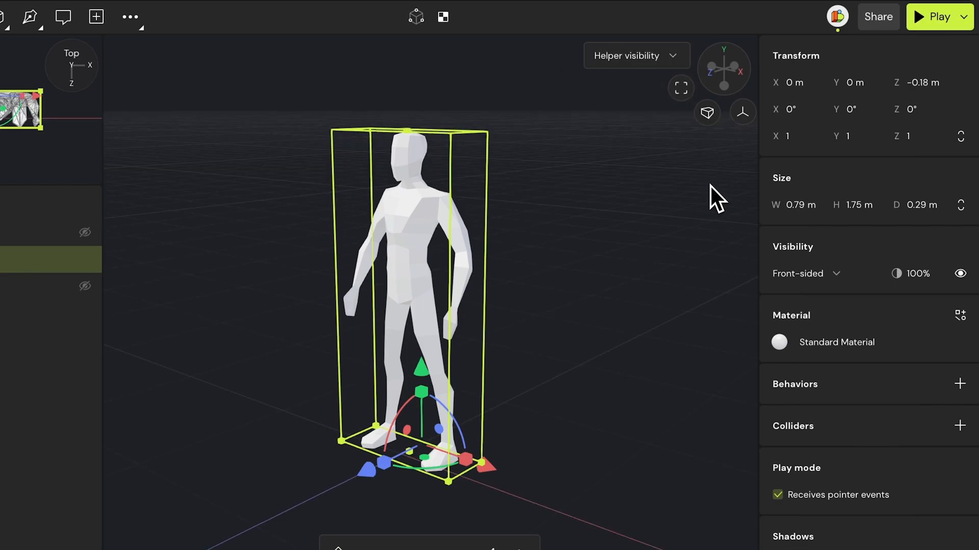
Focus the view on the human, switch the camera to orthographic projection and return to perspective
left_click(679, 89)
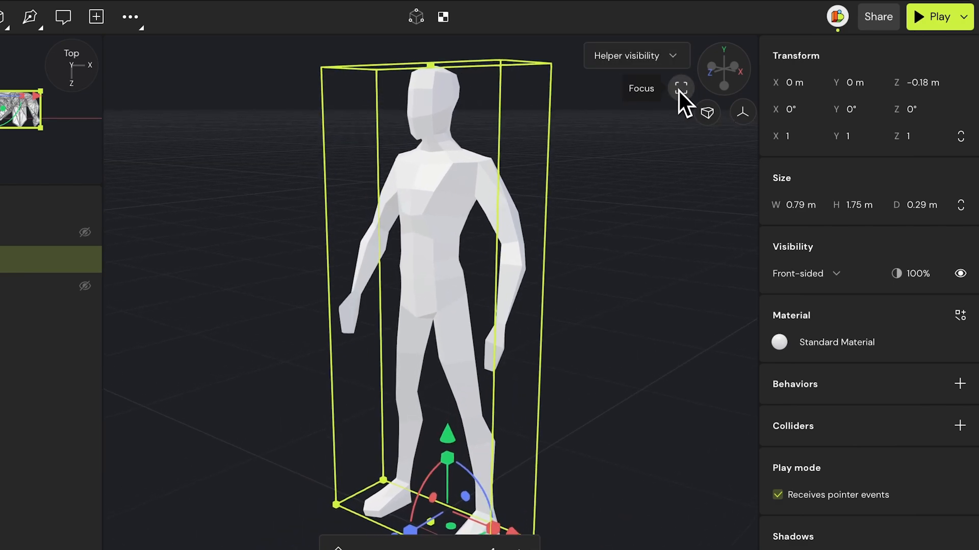
left_click(710, 122)
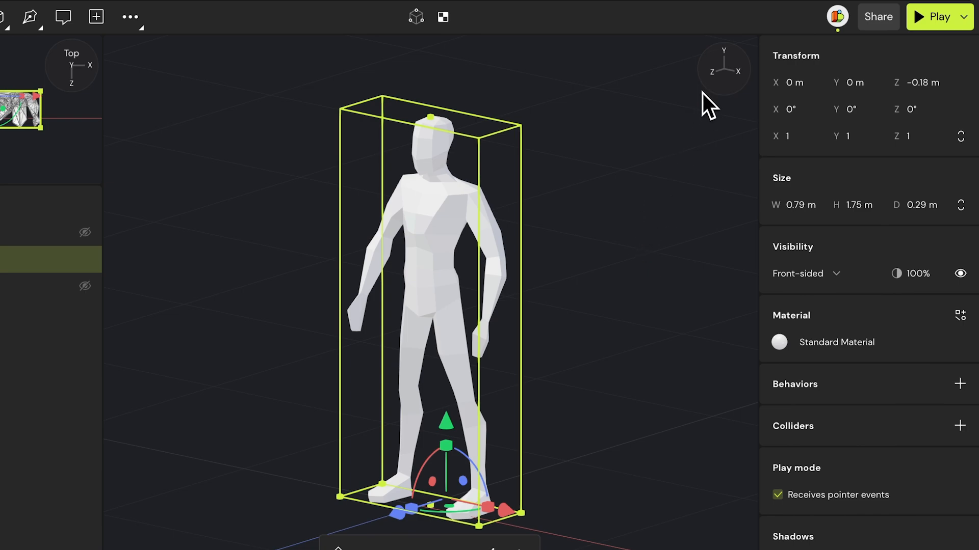
left_click(712, 124)
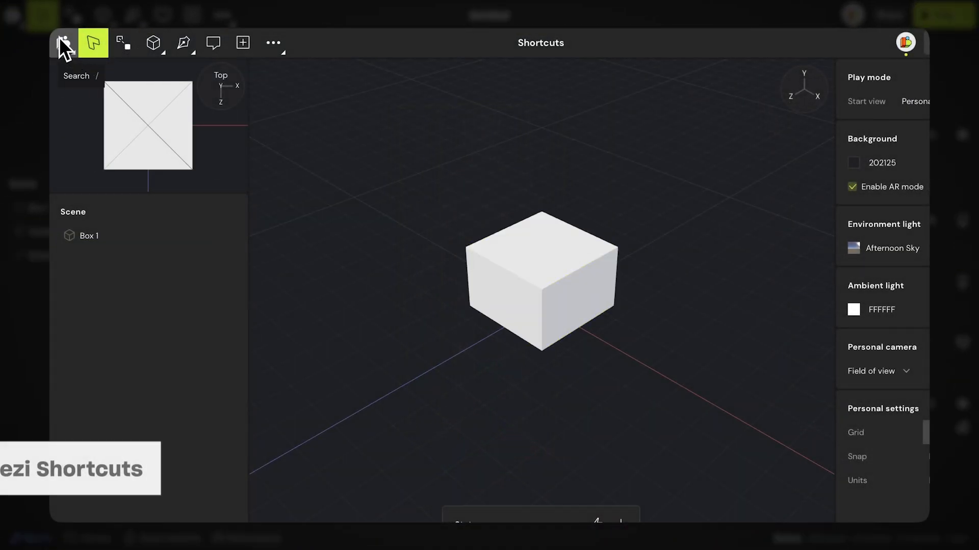
Show the keyboard shortcuts list in the Shortcuts file and look through its entries
left_click(61, 40)
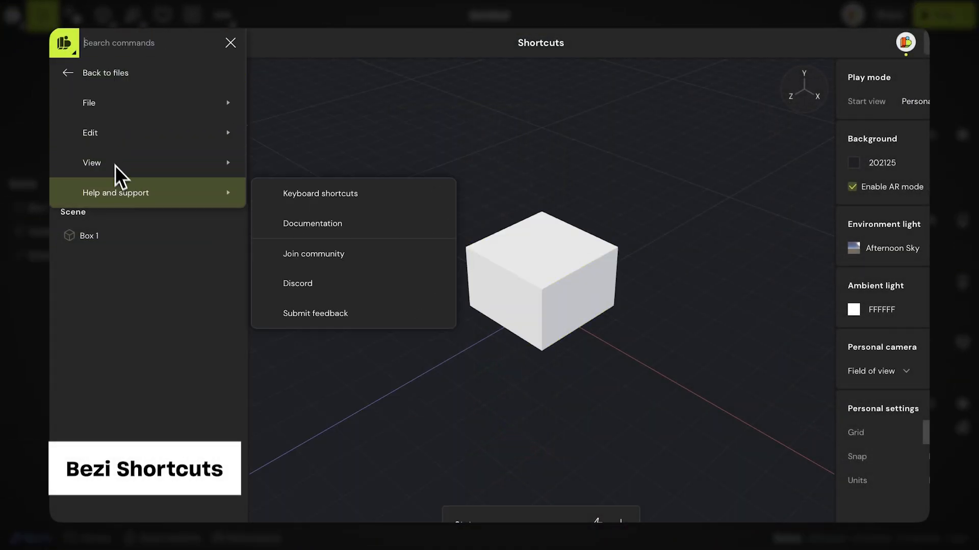
left_click(284, 203)
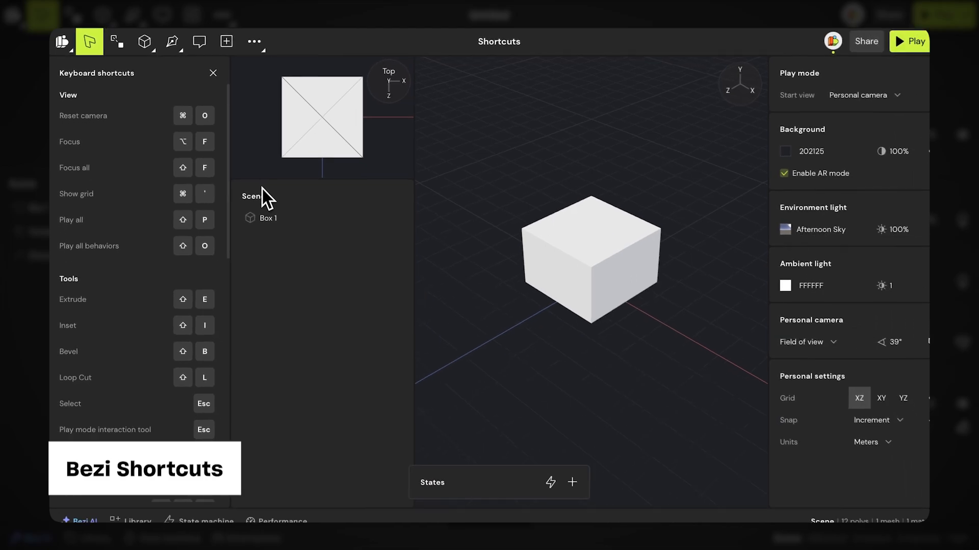
left_click_drag(228, 193, 227, 270)
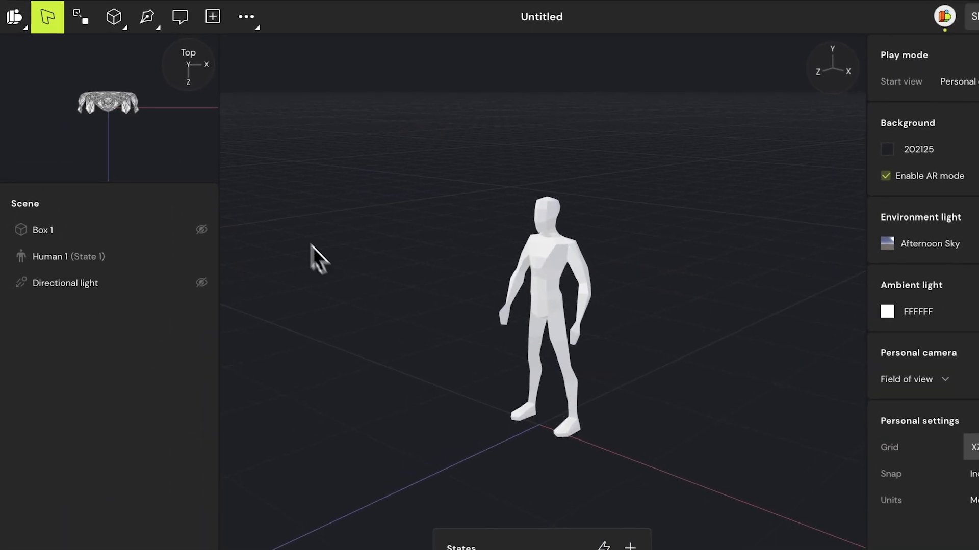
left_click(13, 21)
mouse_move(96, 101)
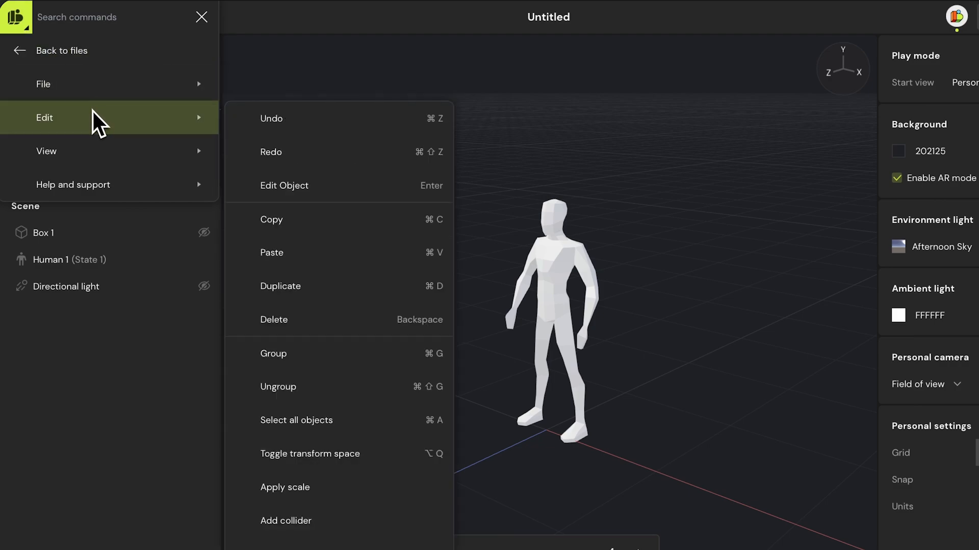
mouse_move(92, 181)
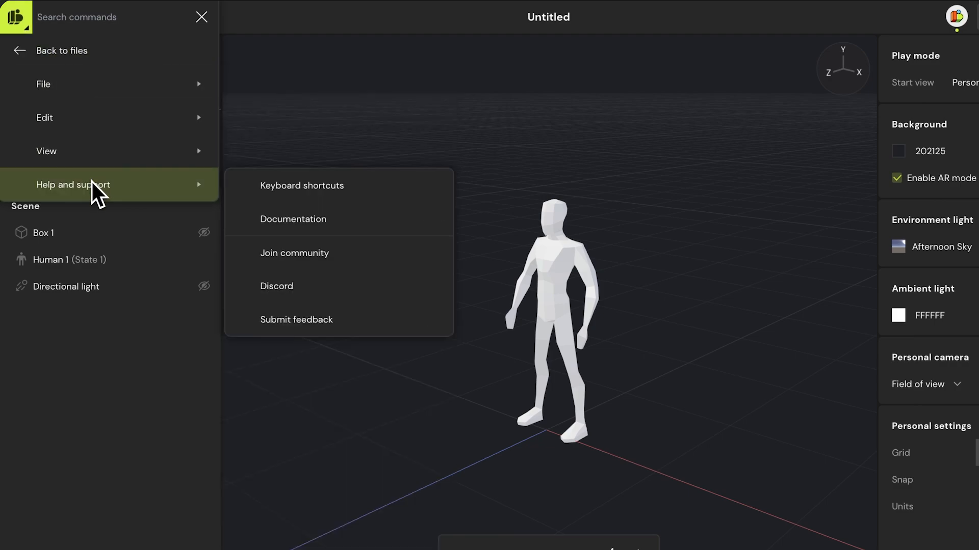
left_click(572, 130)
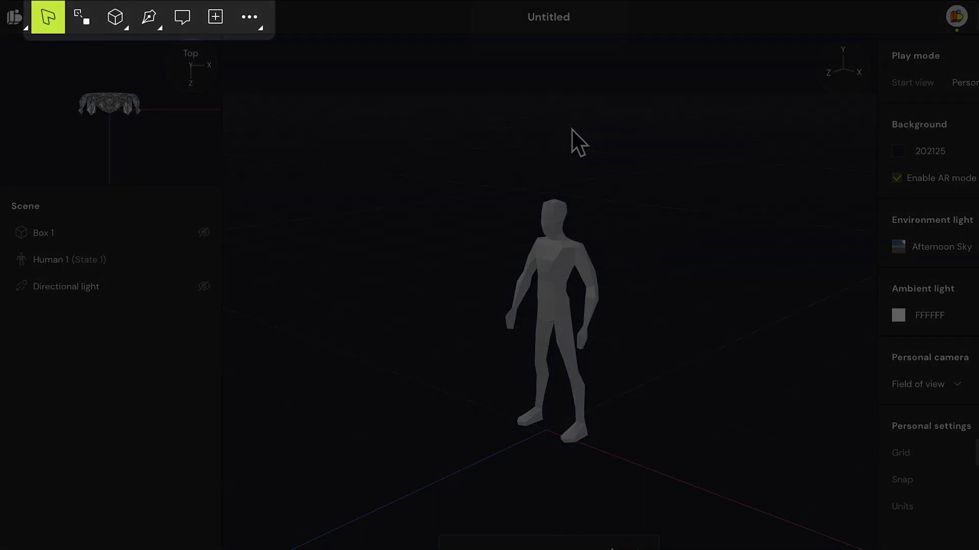
Open the file name for editing and cancel the rename
left_click(556, 15)
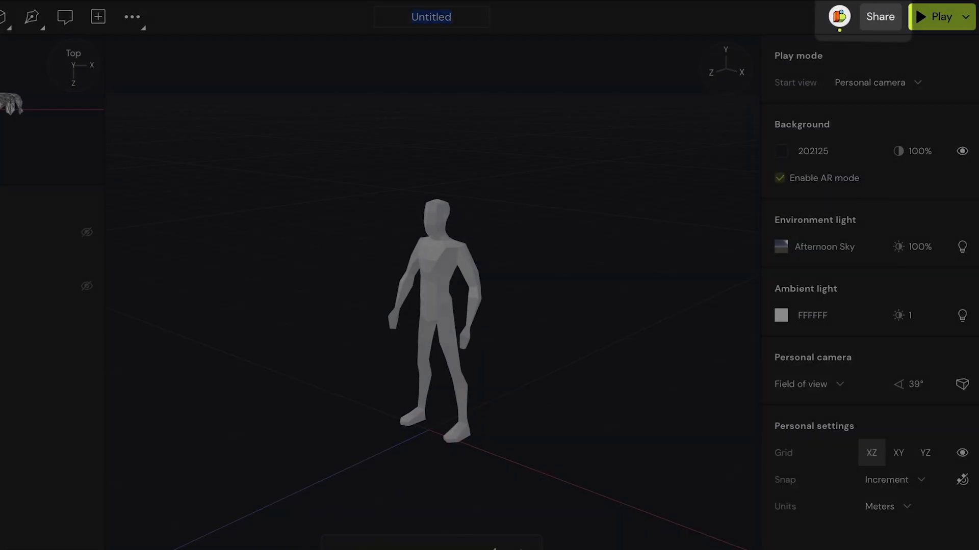
key("Escape")
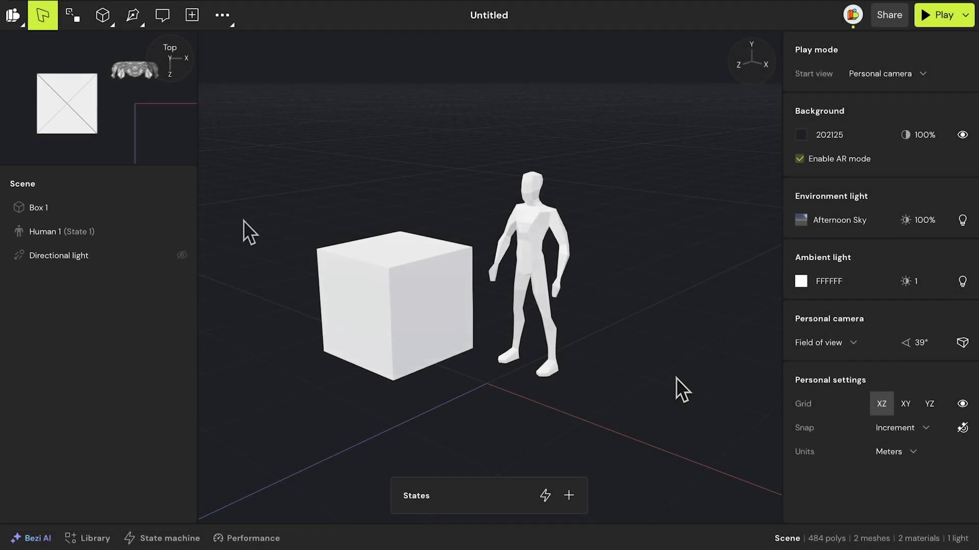
Examine the box's properties, clear the selection and narrow the scene hierarchy area
left_click(384, 290)
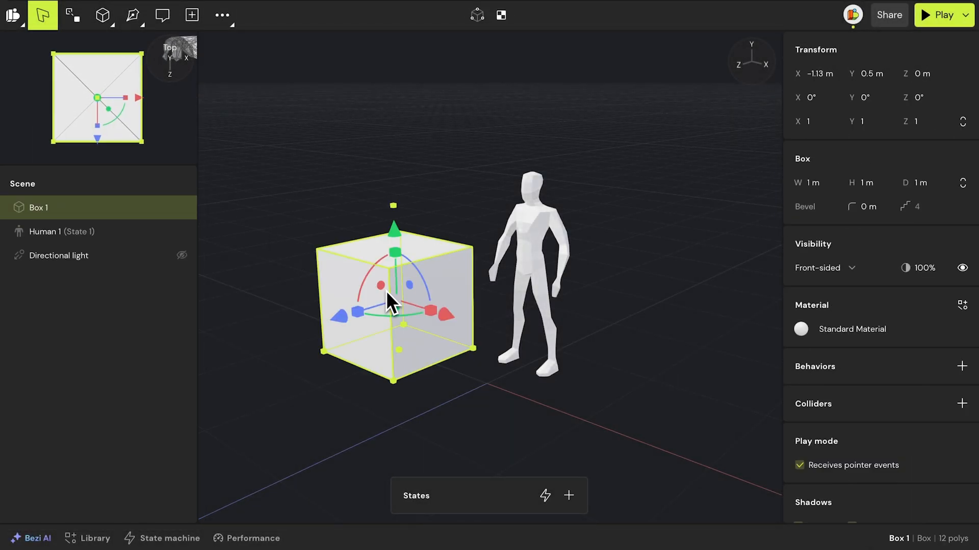
left_click(606, 361)
left_click_drag(204, 343, 133, 368)
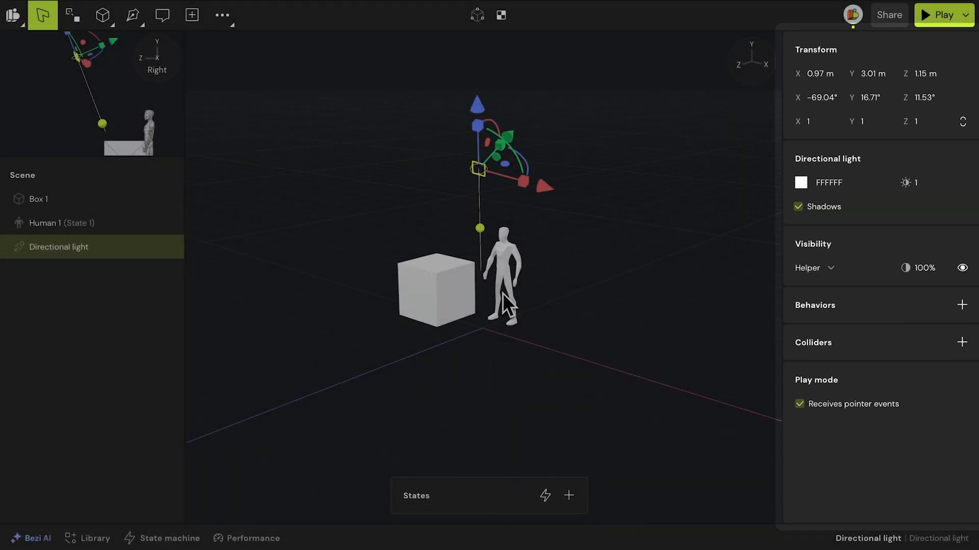
Examine the directional light's properties in the scene, clear the selection and select the light again
scroll(502, 293, "up", 3)
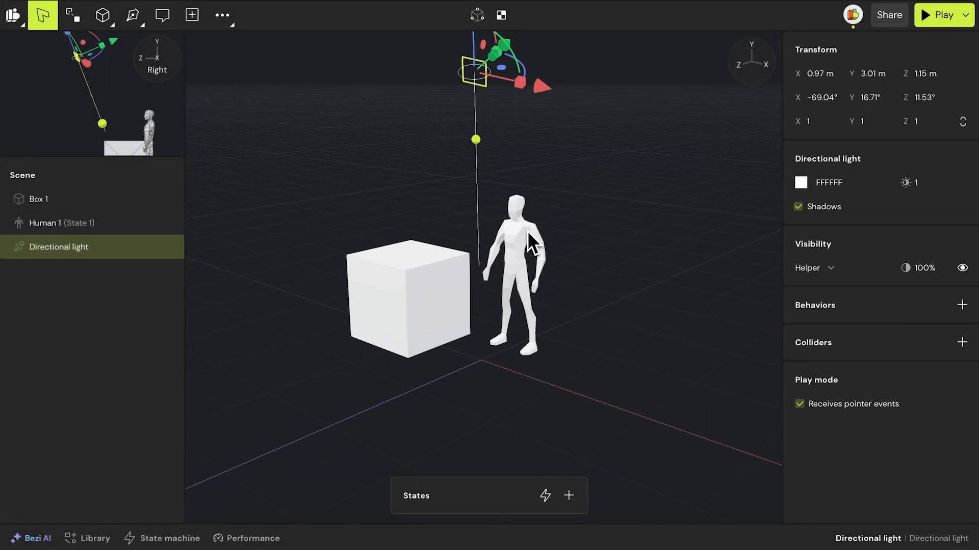
left_click_drag(475, 61, 476, 105)
left_click(576, 223)
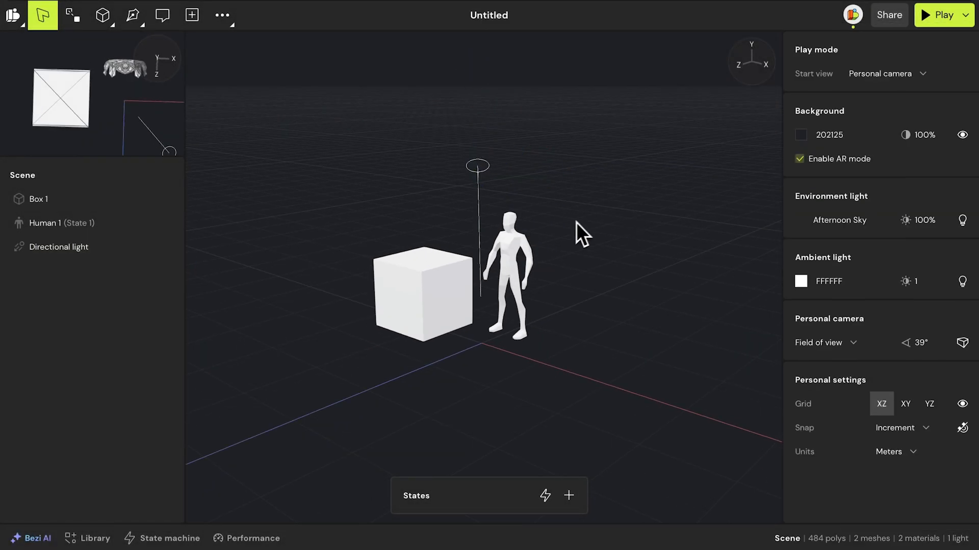
scroll(524, 262, "up", 5)
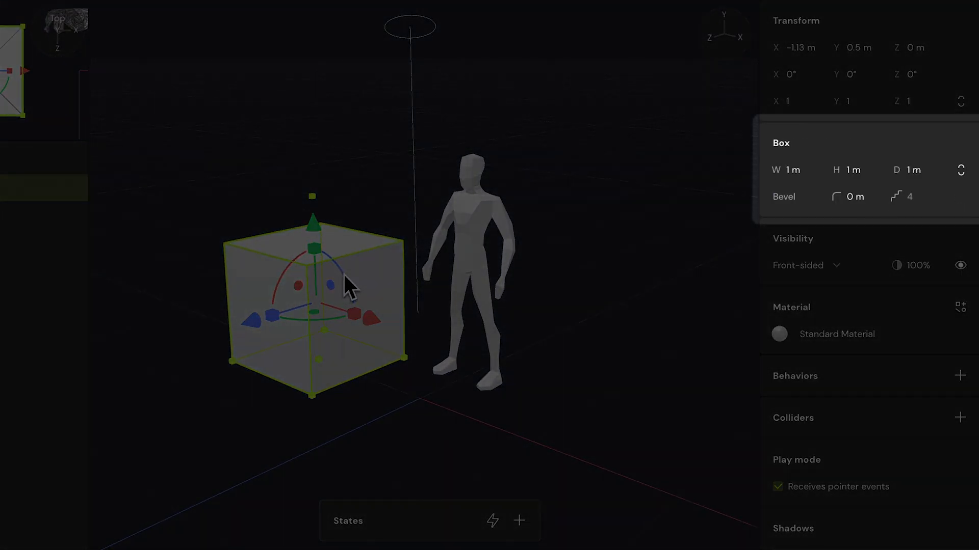
left_click(410, 27)
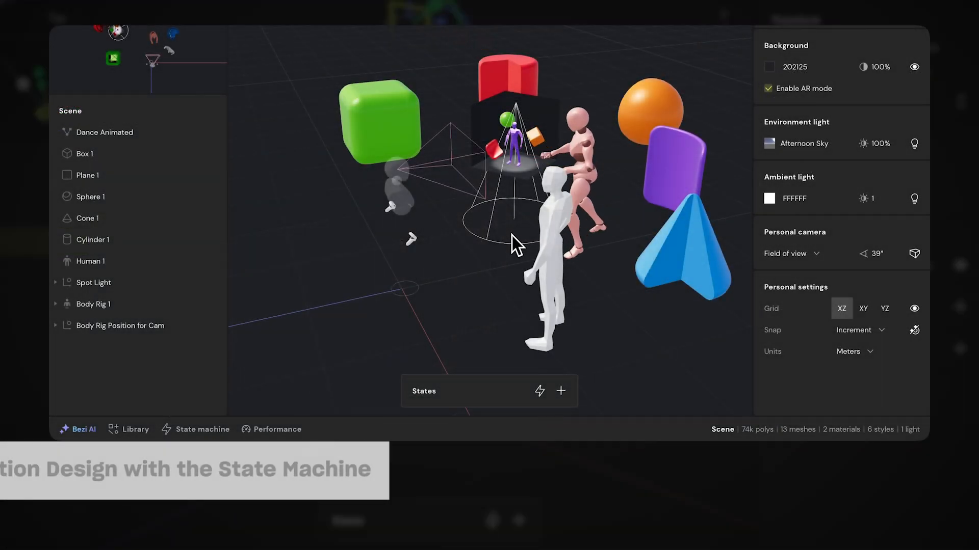
In Human 1's state machine, create State 1 linked from Base State and place Base State higher in the graph
left_click(570, 275)
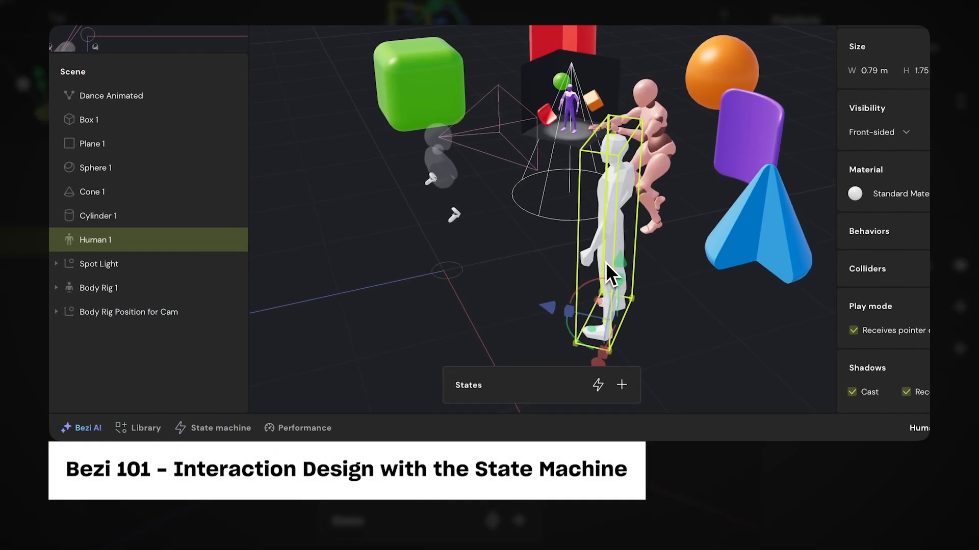
left_click(217, 430)
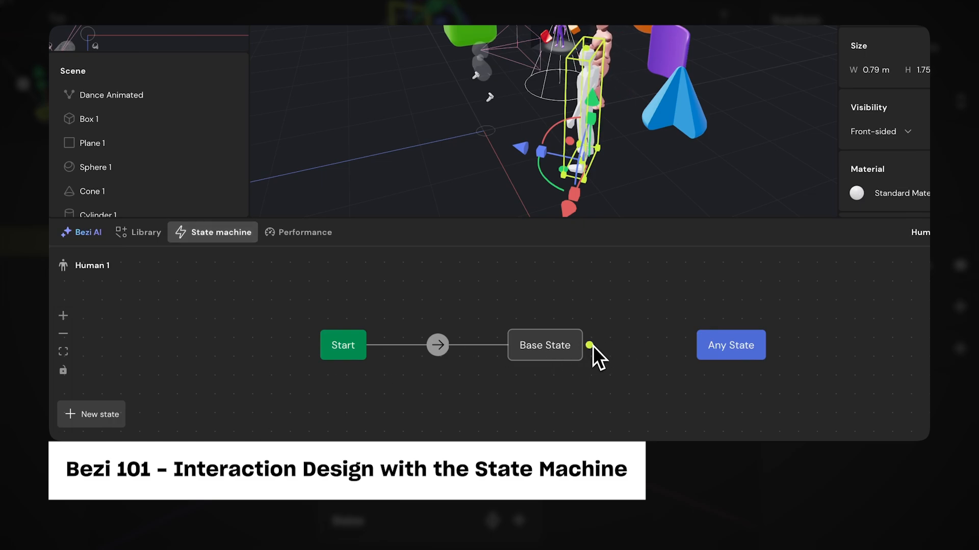
left_click_drag(590, 345, 573, 418)
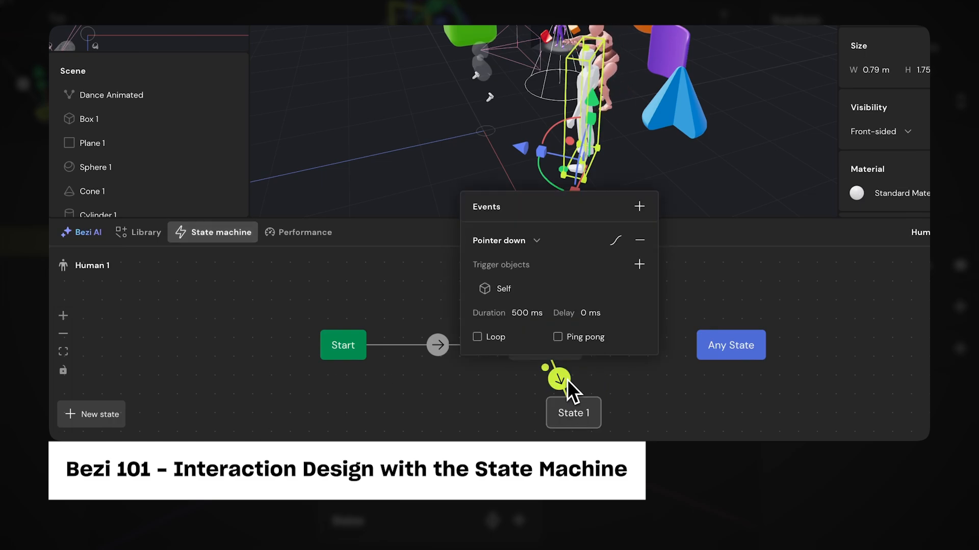
left_click(467, 391)
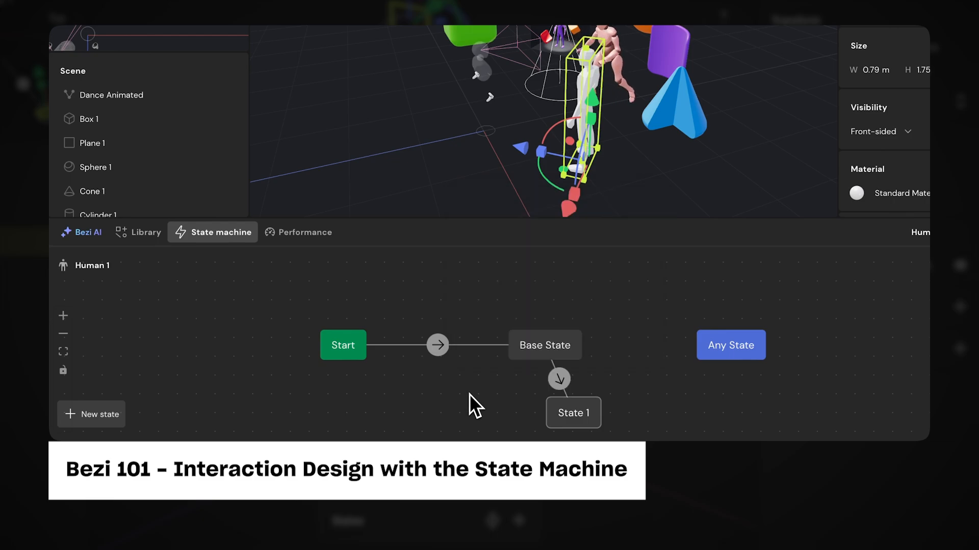
left_click_drag(541, 349, 508, 314)
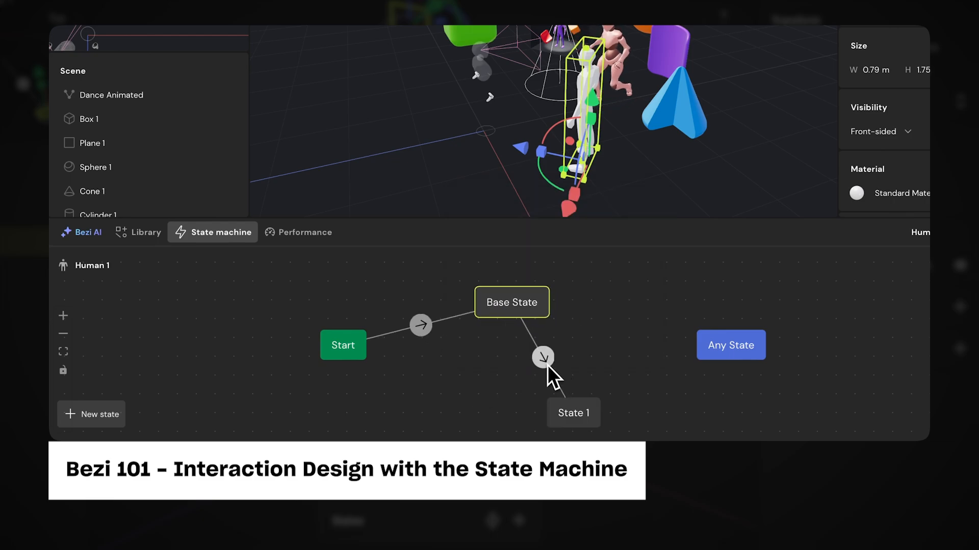
Move the human along its Z axis in State 1, and switch to Base State
left_click(565, 411)
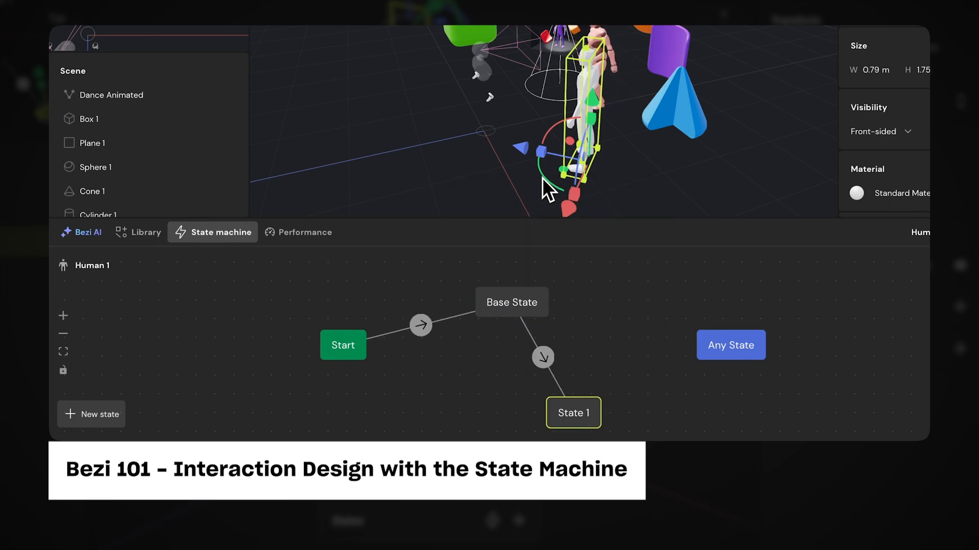
left_click_drag(527, 153, 443, 131)
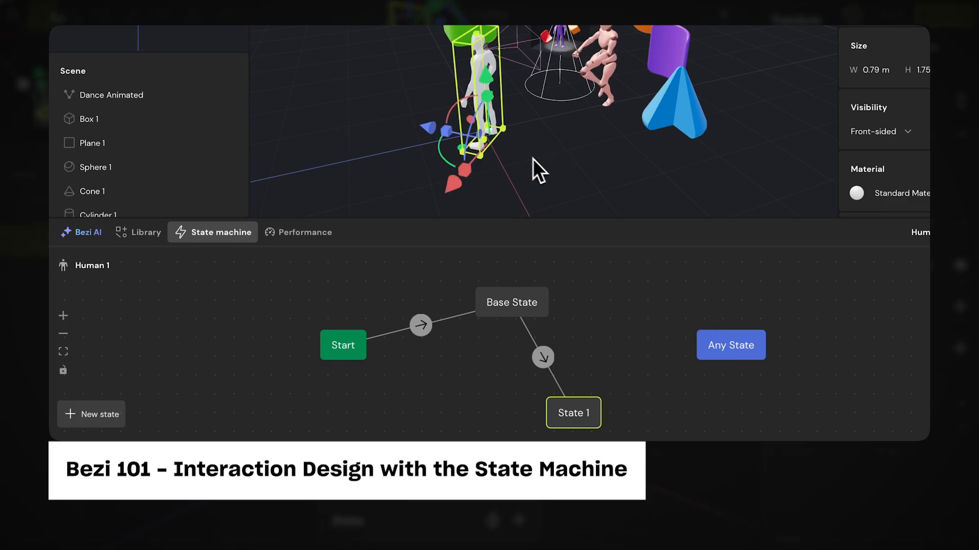
middle_click_drag(534, 158, 632, 171)
left_click(528, 305)
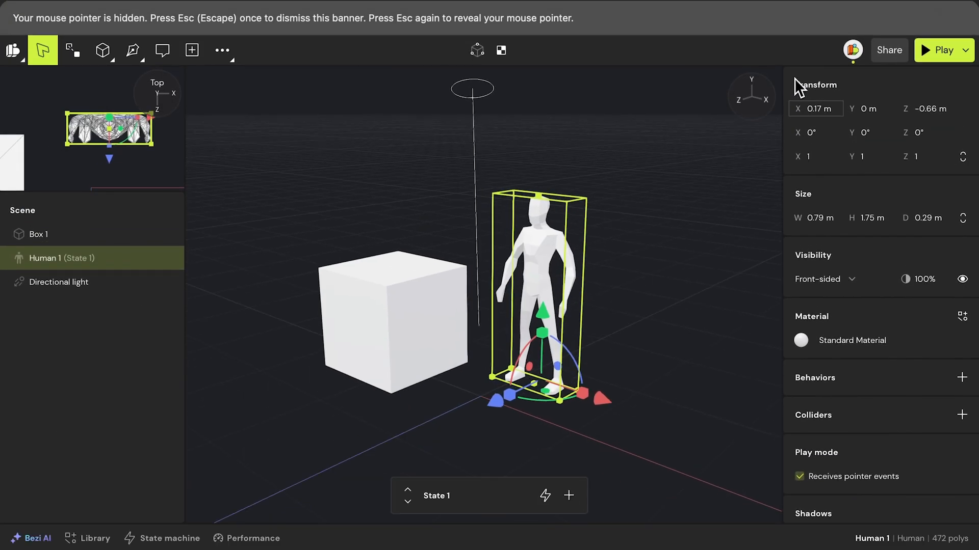
Set Human 1's position to X -0.11 m and Y 0.04 m and clear the selection
left_click_drag(794, 79, 779, 79)
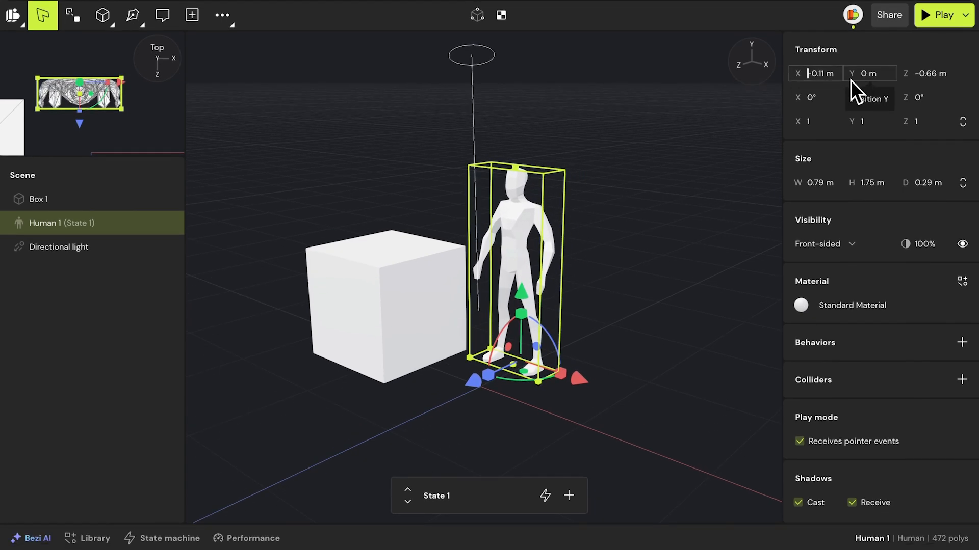
mouse_move(853, 80)
left_mouse_down()
mouse_move(866, 81)
mouse_move(855, 81)
left_mouse_up()
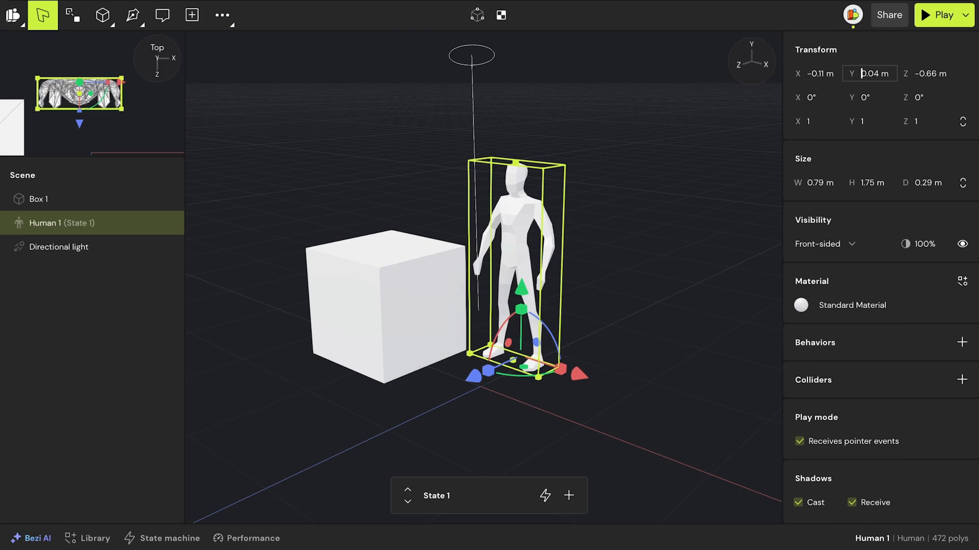
key("Escape")
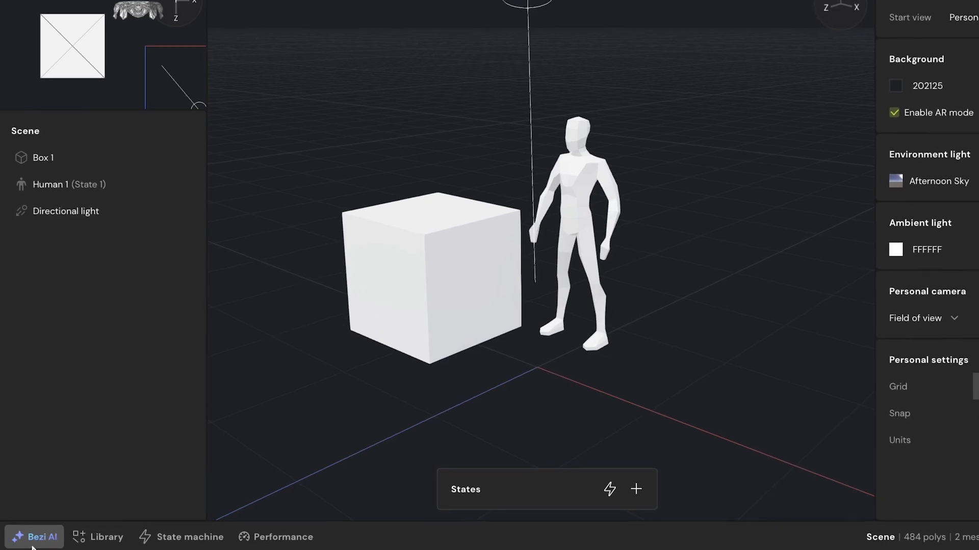
Look through the Bezi AI community assets and the file library's styles and components
left_click(31, 545)
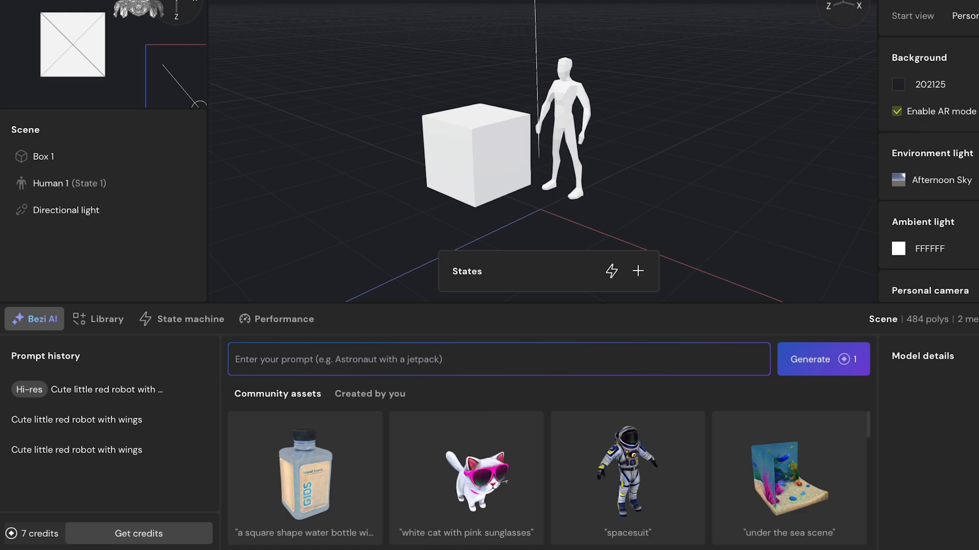
left_click(119, 315)
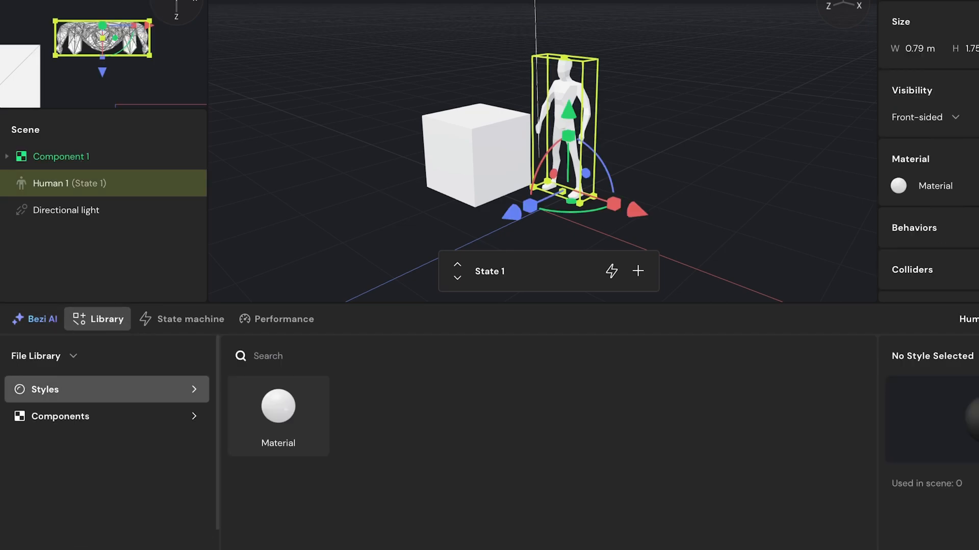
left_click(90, 417)
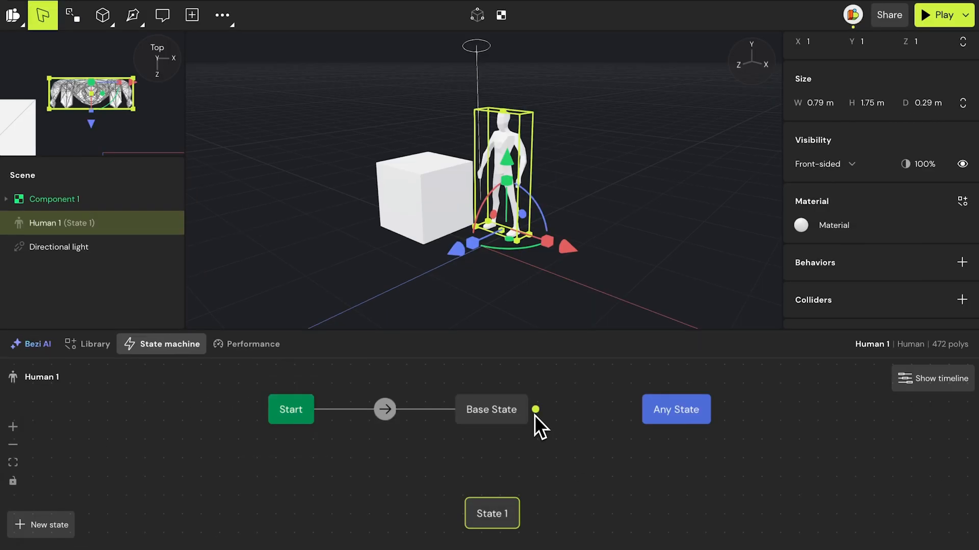
Connect Base State to State 1 and add State 2 following State 1 in Human 1's state machine
left_click_drag(536, 409, 596, 515)
left_click(546, 521)
Move the human along its Z axis in State 2, then compare State 1 with State 2 by switching between them
left_click(609, 510)
left_click_drag(460, 249, 400, 293)
left_click(499, 520)
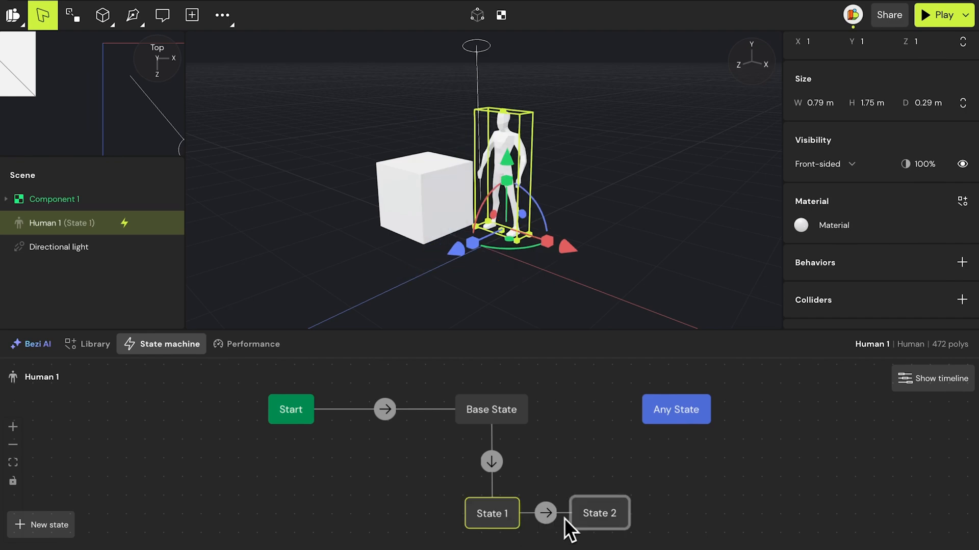
left_click(613, 516)
left_click(499, 515)
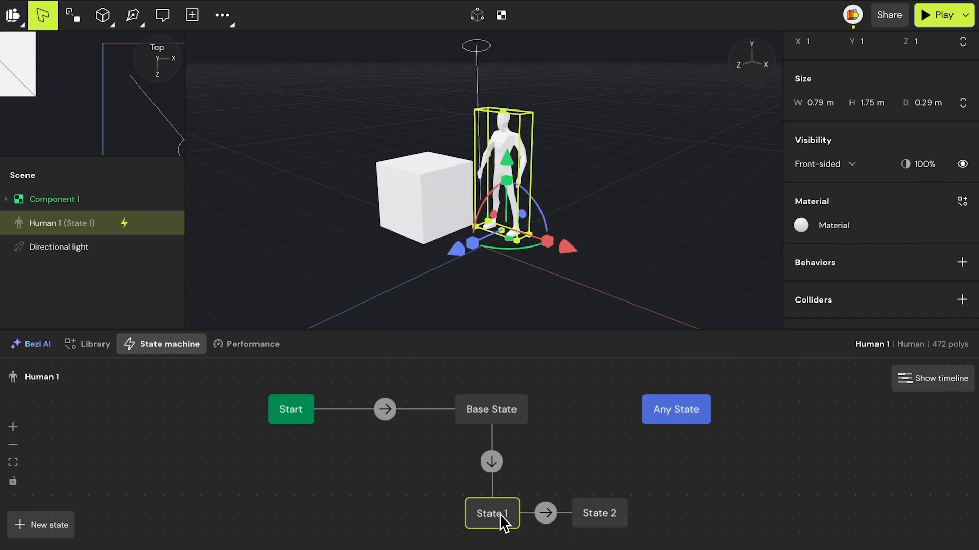
left_click(596, 515)
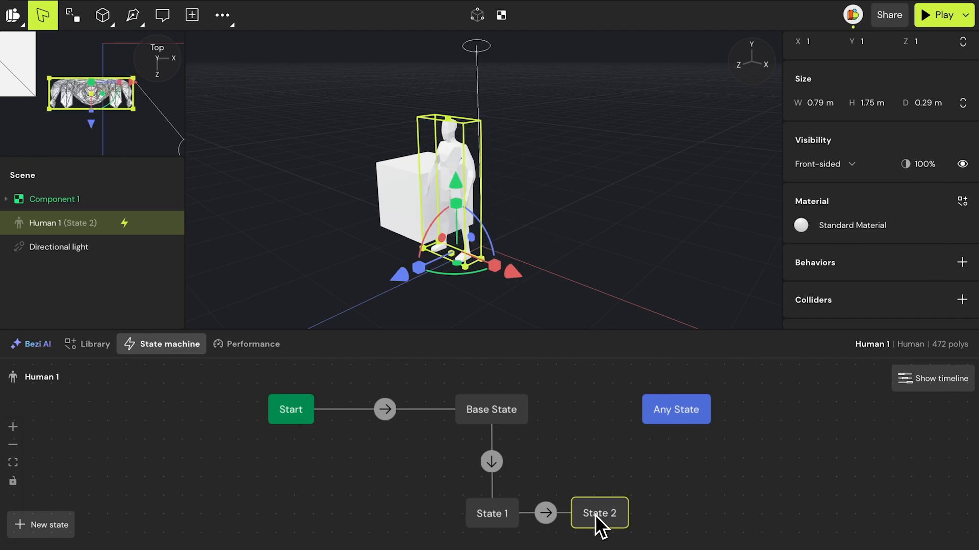
left_click(490, 517)
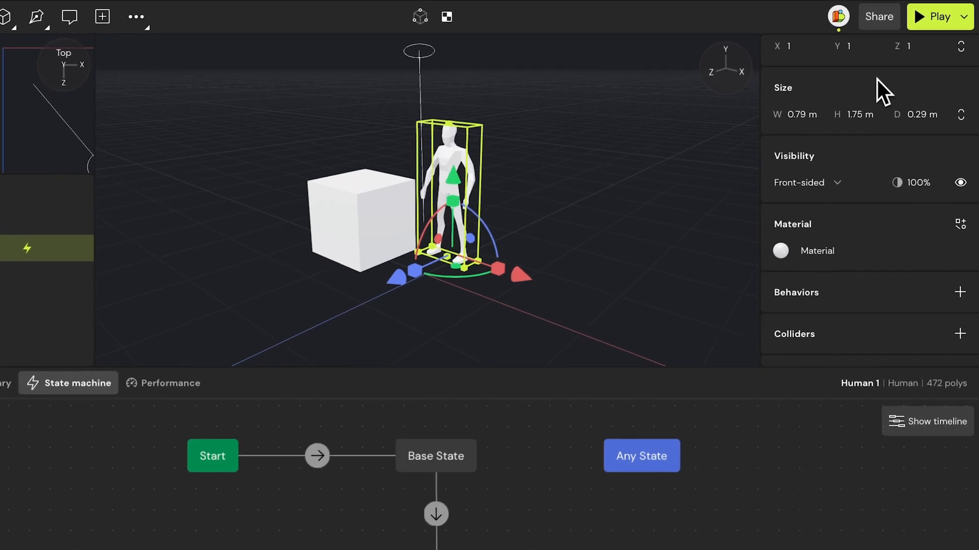
Enter play mode and test the Break Into Reality prototype by starting its challenge and changing the view
left_click(940, 15)
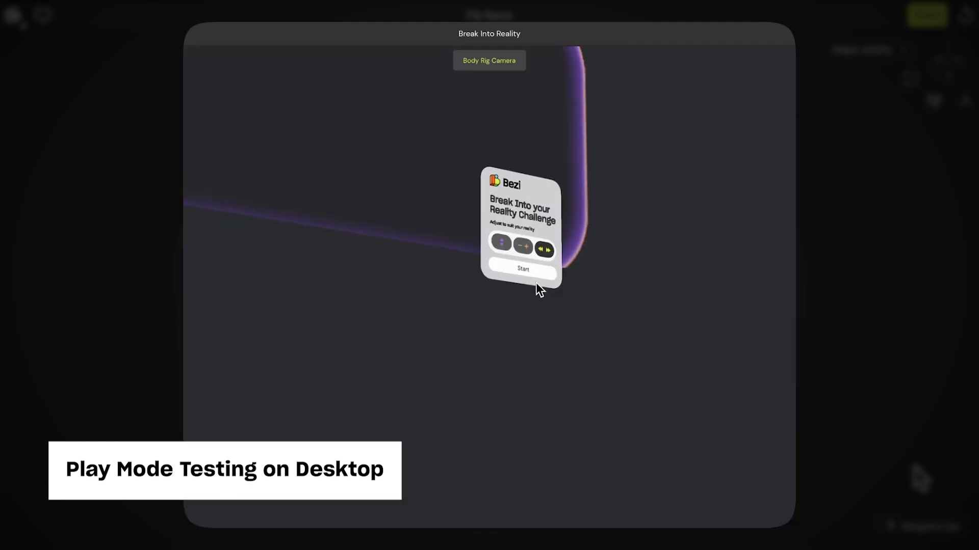
left_click(535, 284)
left_click_drag(439, 309, 698, 285)
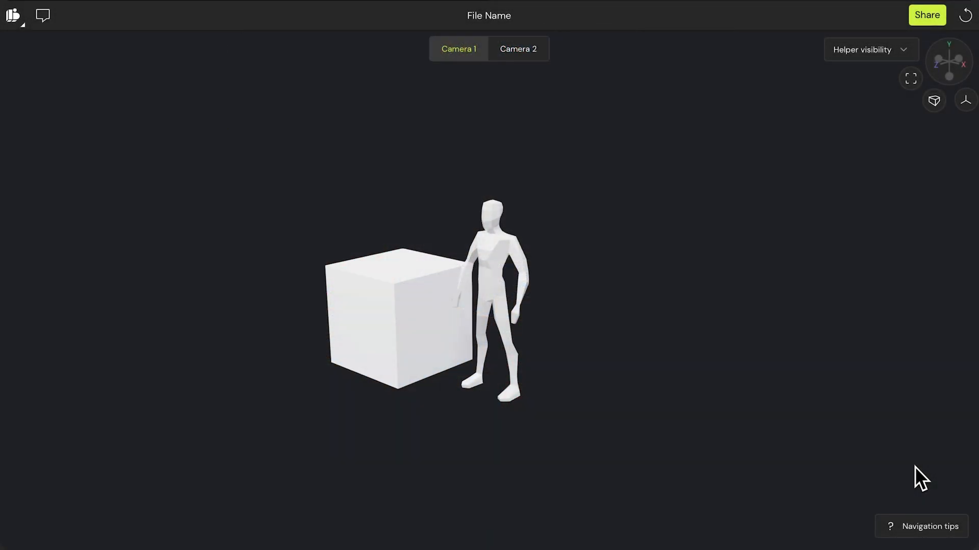
Show and hide all helpers in play mode, then open the navigation tips
left_click(903, 49)
left_click(903, 80)
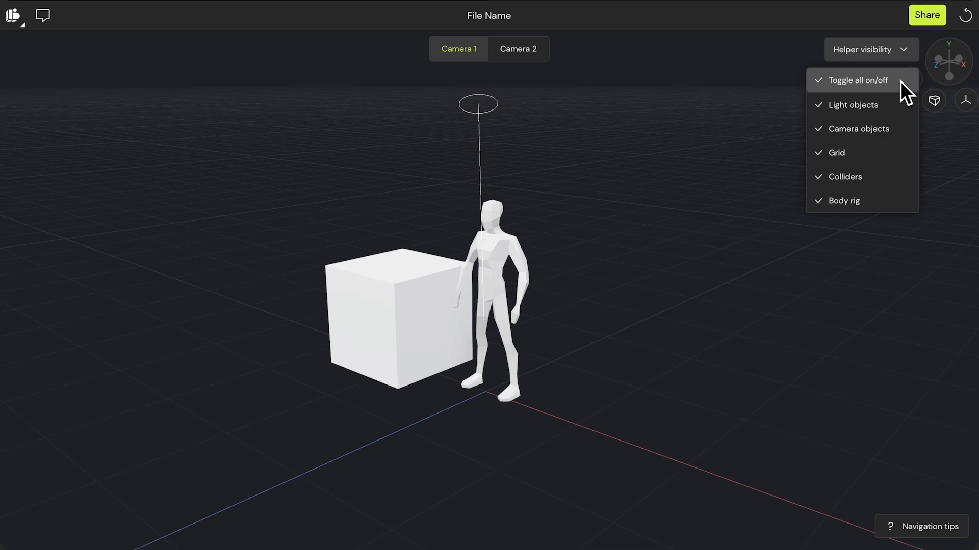
left_click(900, 81)
left_click(937, 535)
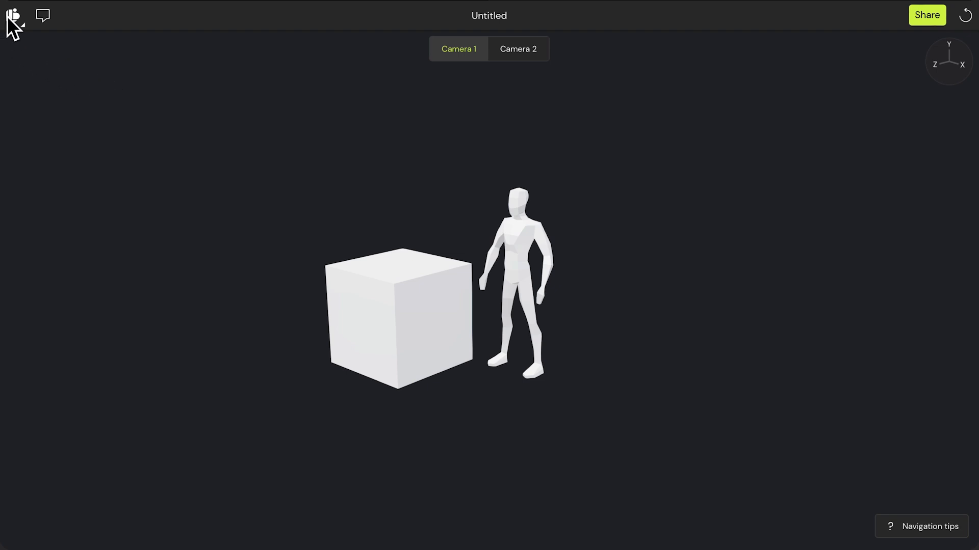
View the play mode's file options and rename the file as File Name
left_click(11, 15)
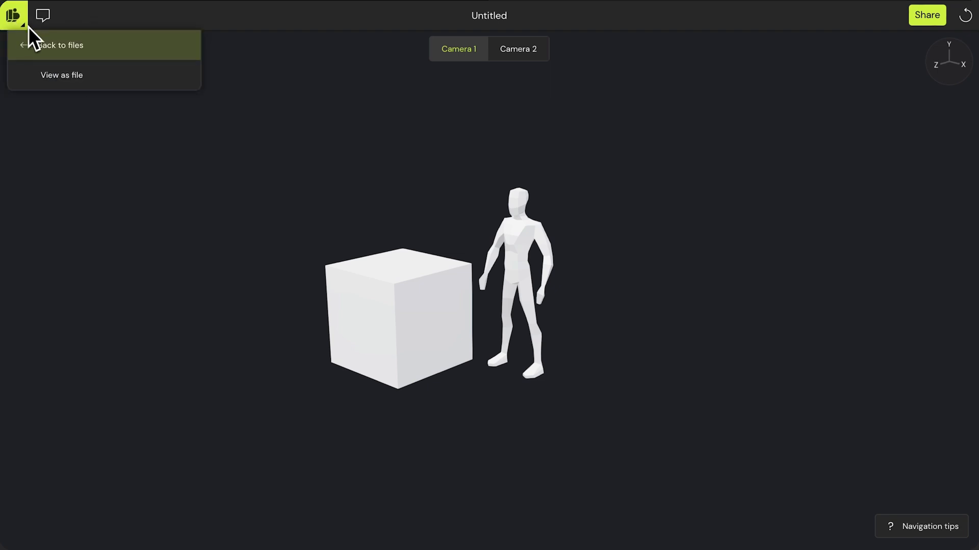
left_click(506, 16)
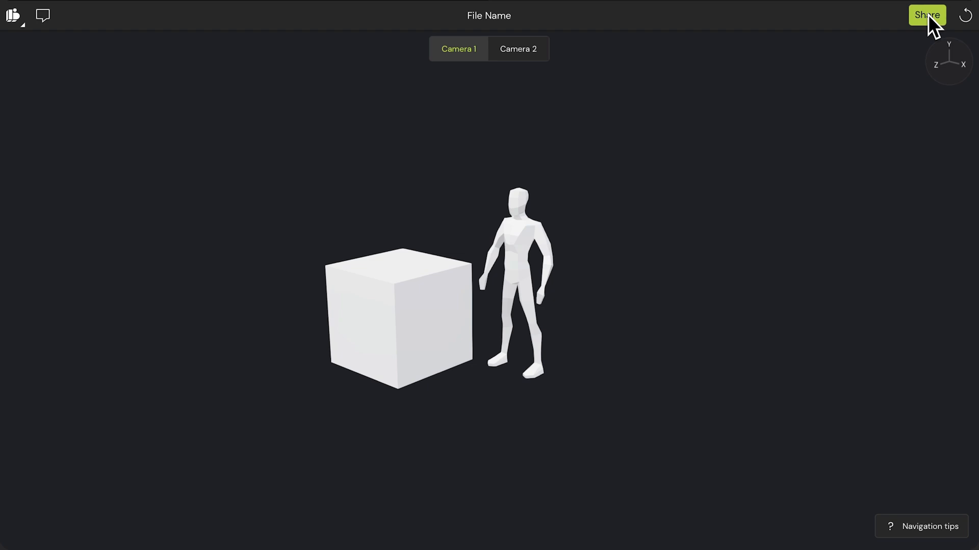
Examine the sharing options with the prototype play link, close them and reset the prototype
left_click(928, 15)
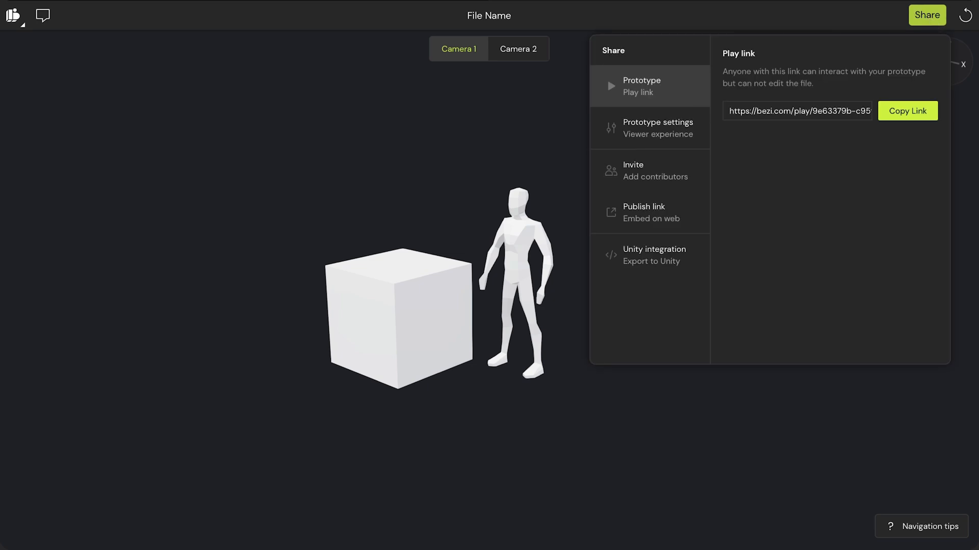
left_click(929, 19)
left_click(970, 23)
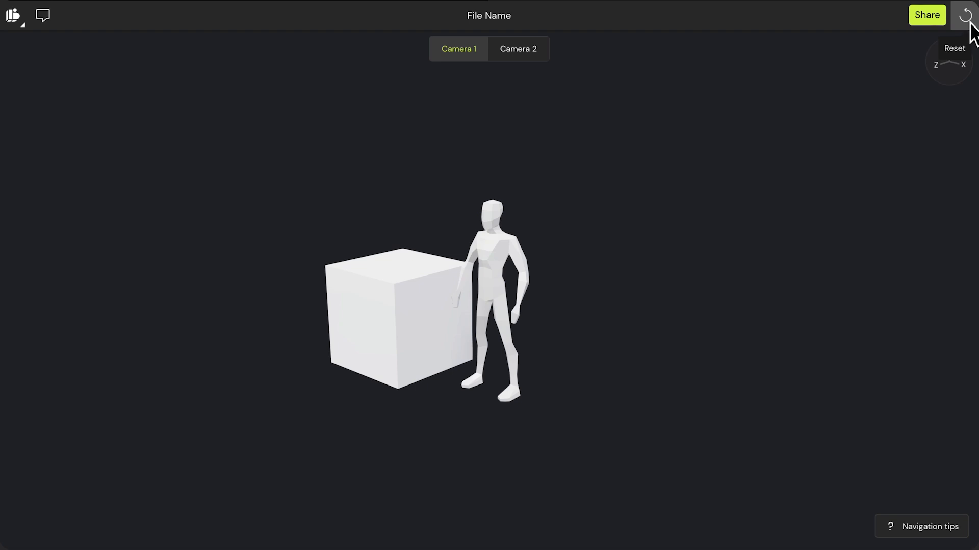
Switch the play view between Camera 2 and Camera 1, ending on Camera 1
left_click(525, 55)
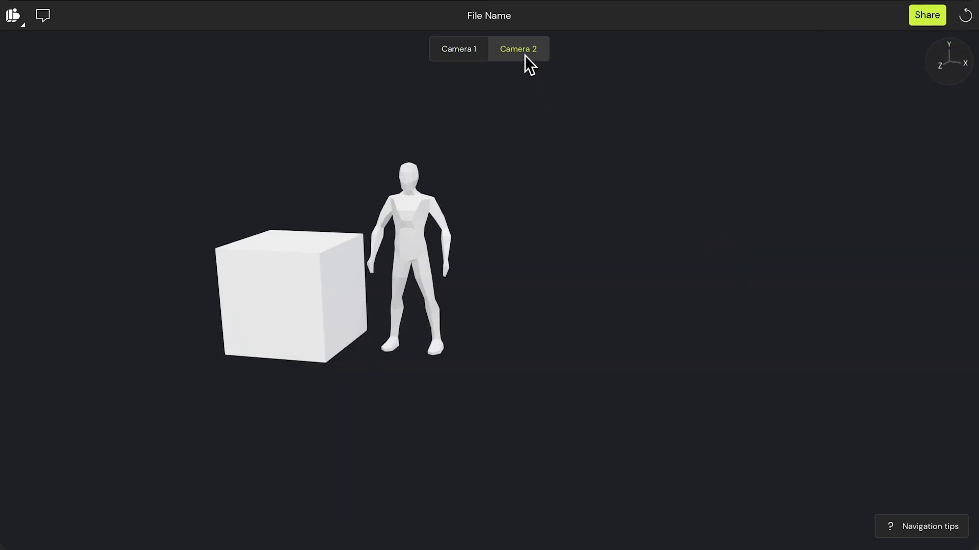
left_click(465, 51)
left_click(510, 54)
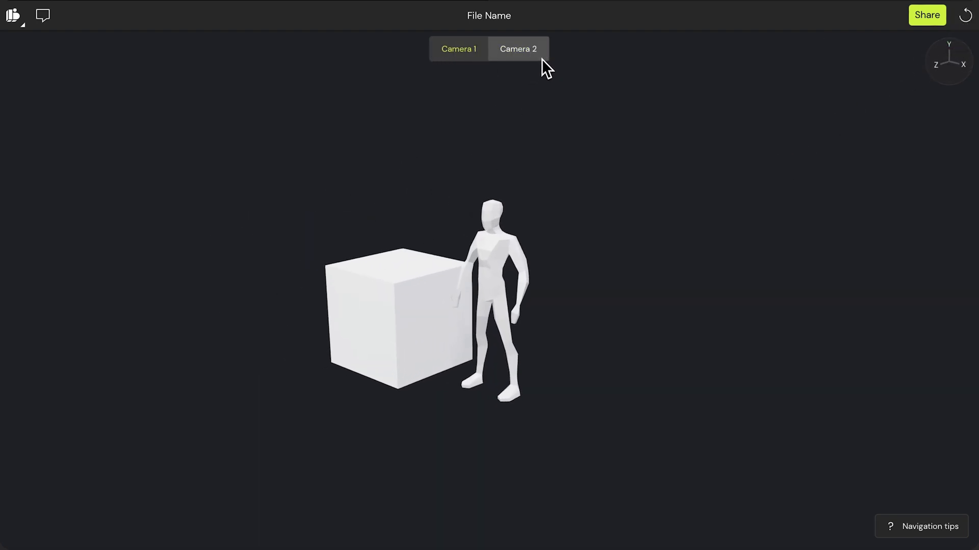
left_click(469, 55)
mouse_move(961, 82)
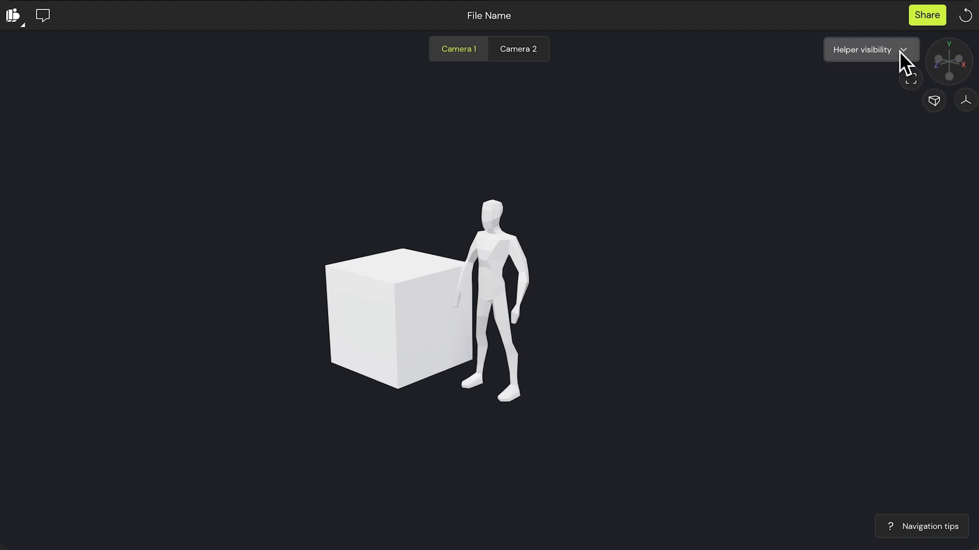